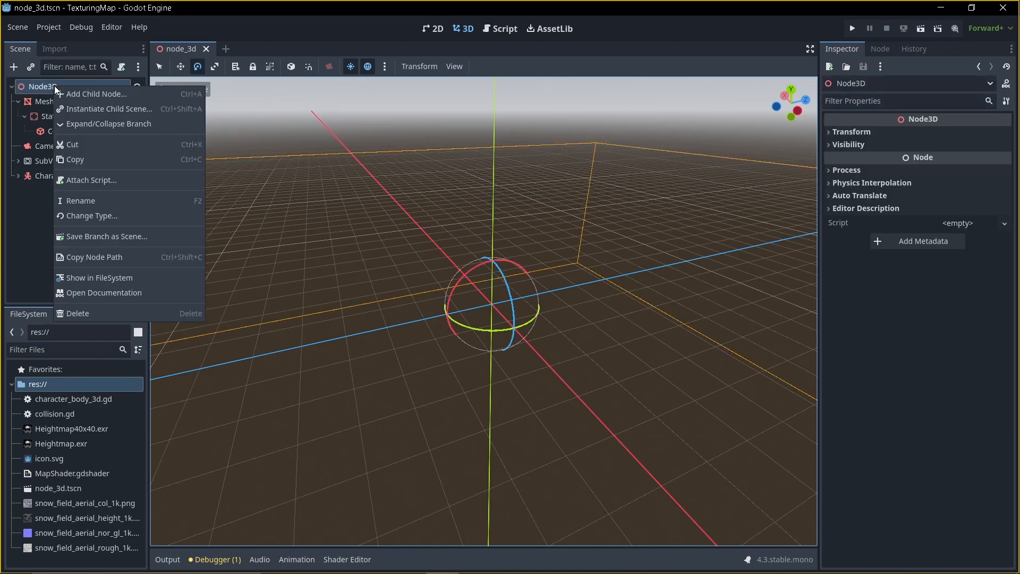
# Add a GPUParticles3D node as a child of the root Node3D
pyautogui.click(85, 95)
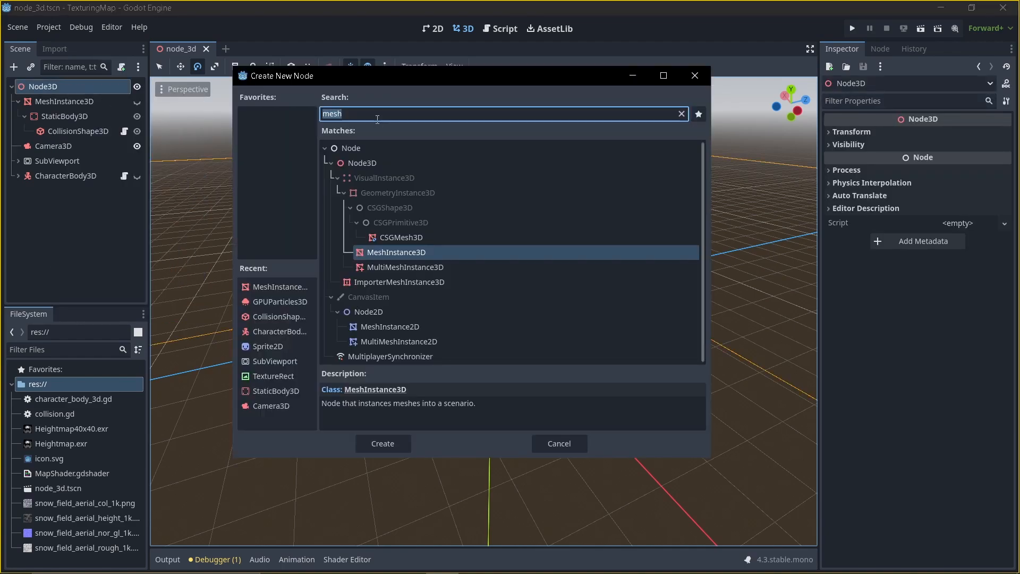
pyautogui.write('gpu')
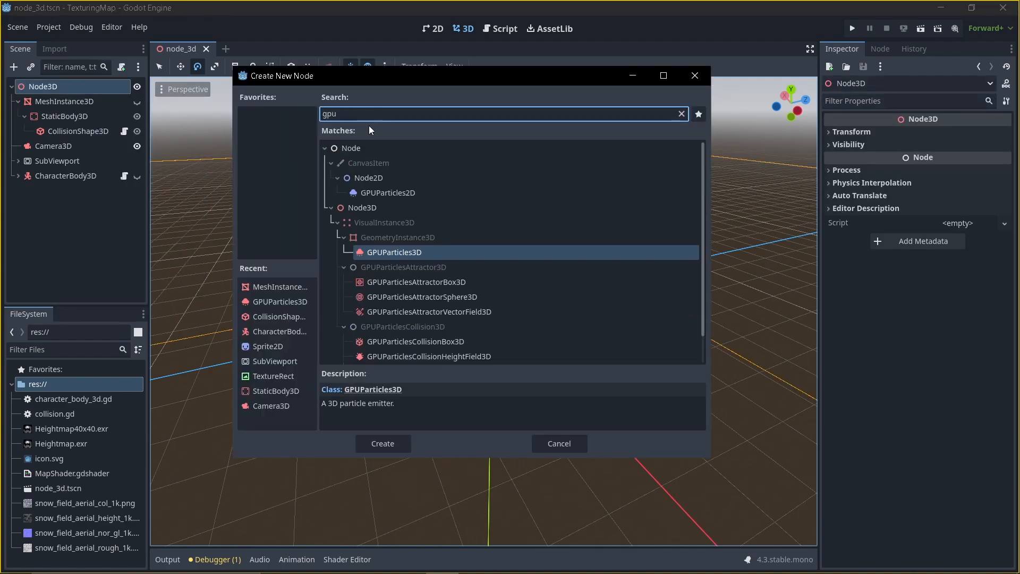
pyautogui.doubleClick(441, 253)
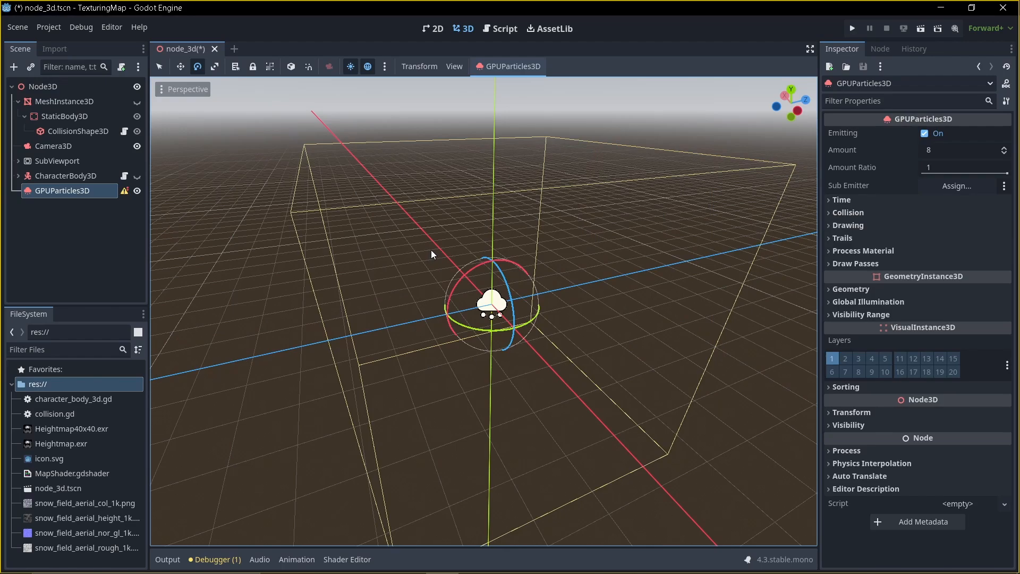
# Assign a new ParticleProcessMaterial as the process material of the GPUParticles3D node
pyautogui.scroll(-9, 456, 280)
pyautogui.moveTo(534, 323); pyautogui.dragTo(490, 241, button='middle')
pyautogui.scroll(5, 522, 292)
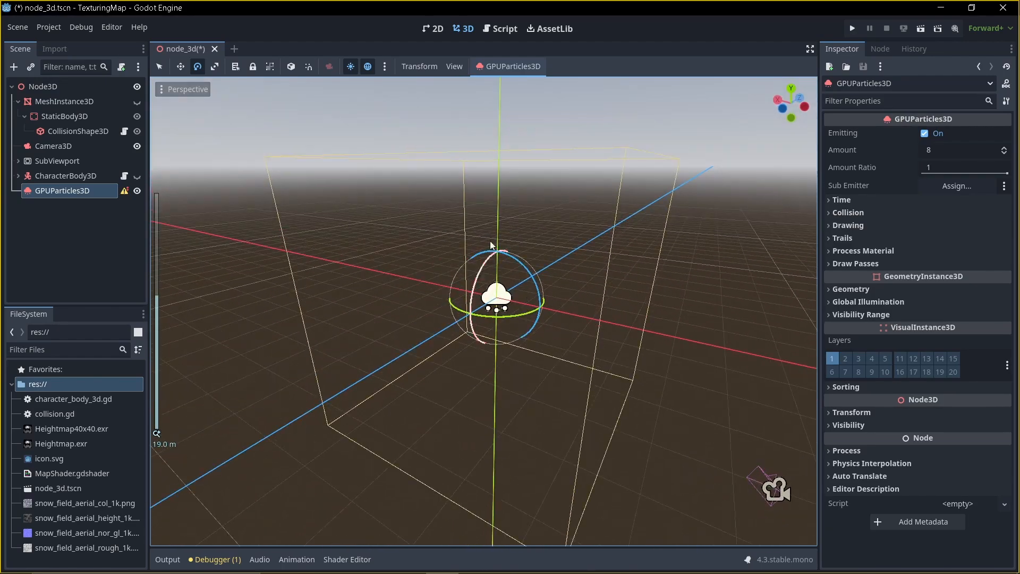
pyautogui.click(881, 251)
pyautogui.click(882, 278)
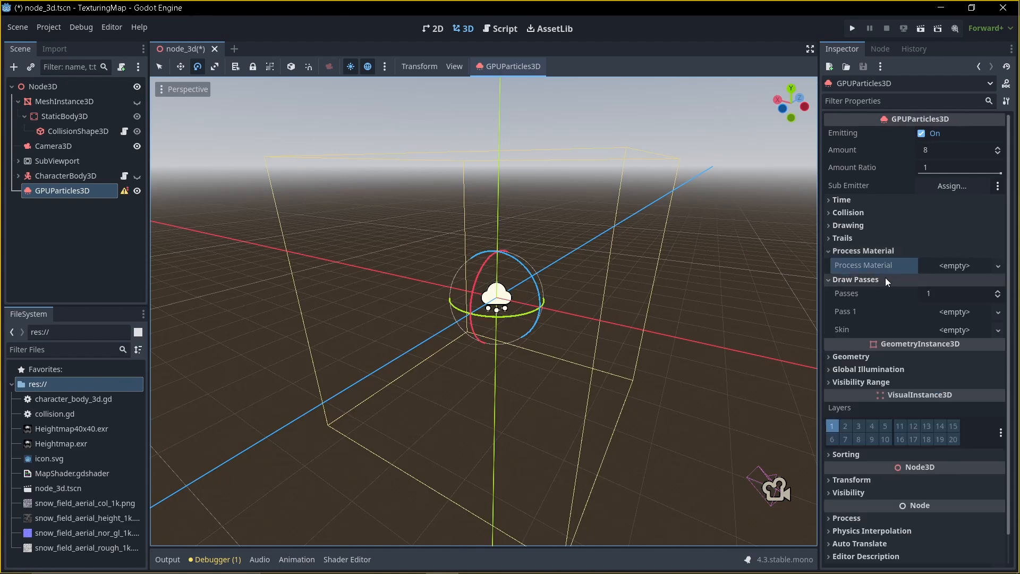
pyautogui.click(965, 266)
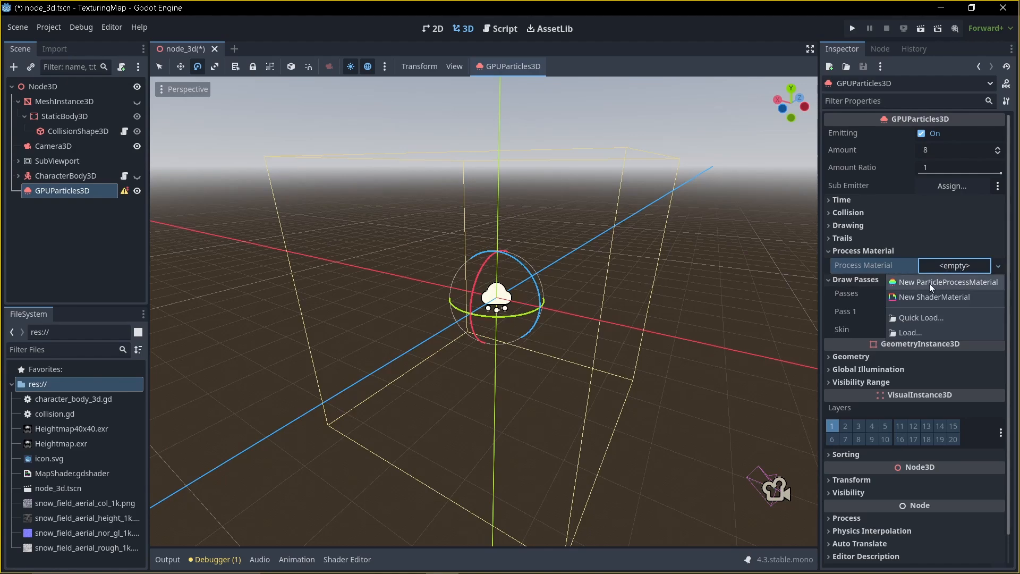
pyautogui.click(959, 285)
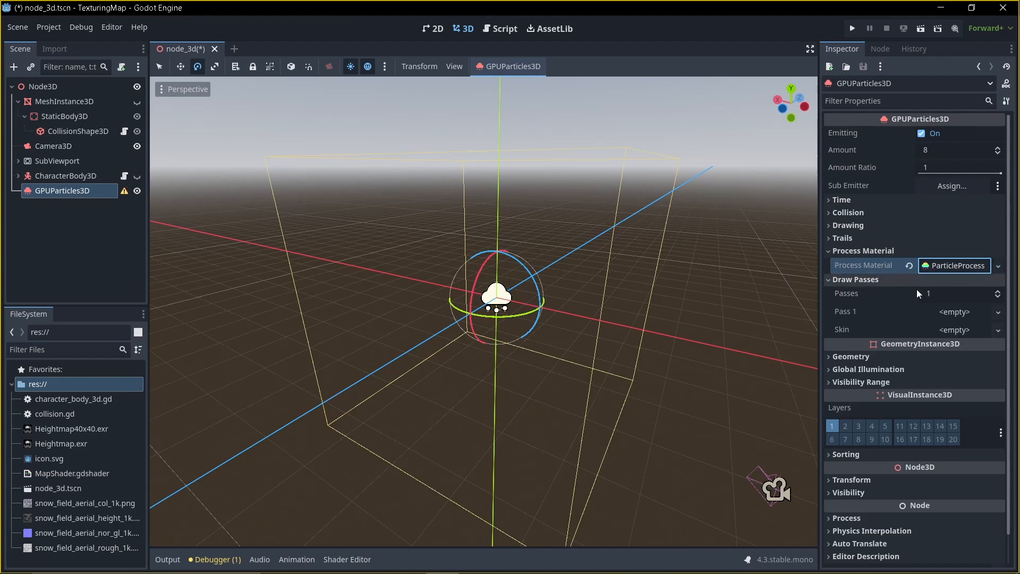
# Assign a new PlaneMesh to draw pass 1 of the particle node and set its amount to 1
pyautogui.click(953, 316)
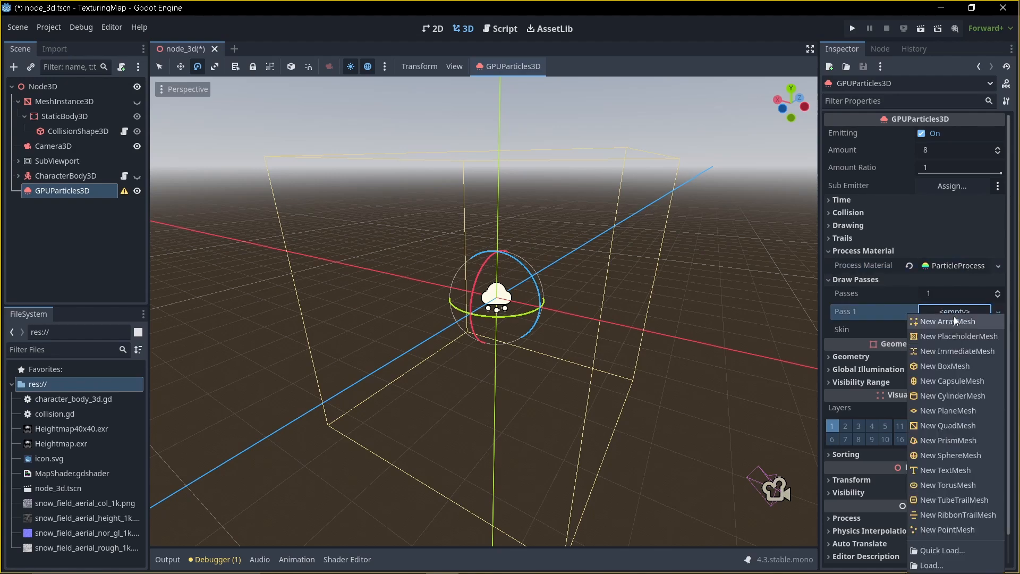
pyautogui.click(955, 416)
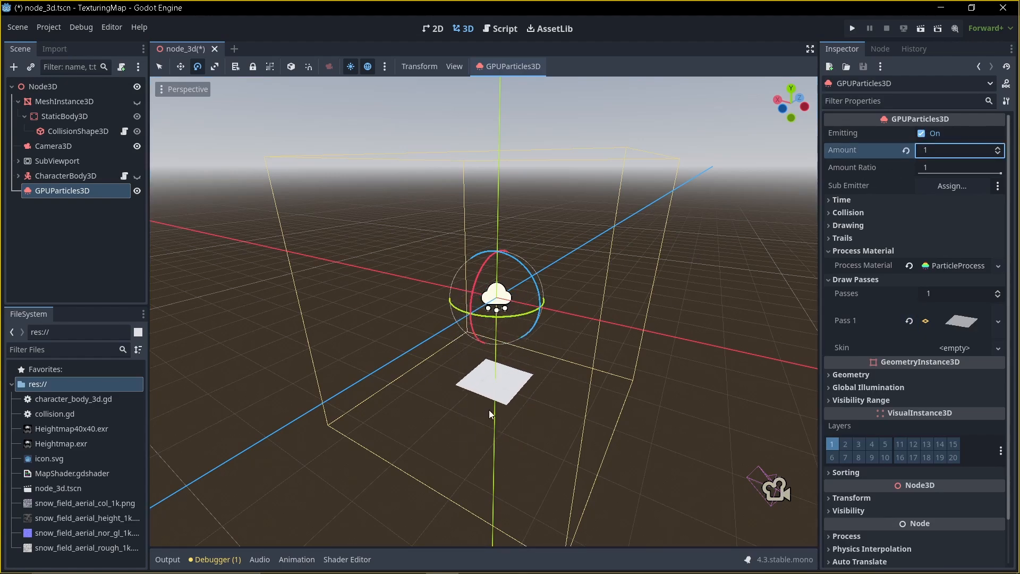
# Assign a new standard material as the geometry material override of the particle node
pyautogui.scroll(-2, 952, 325)
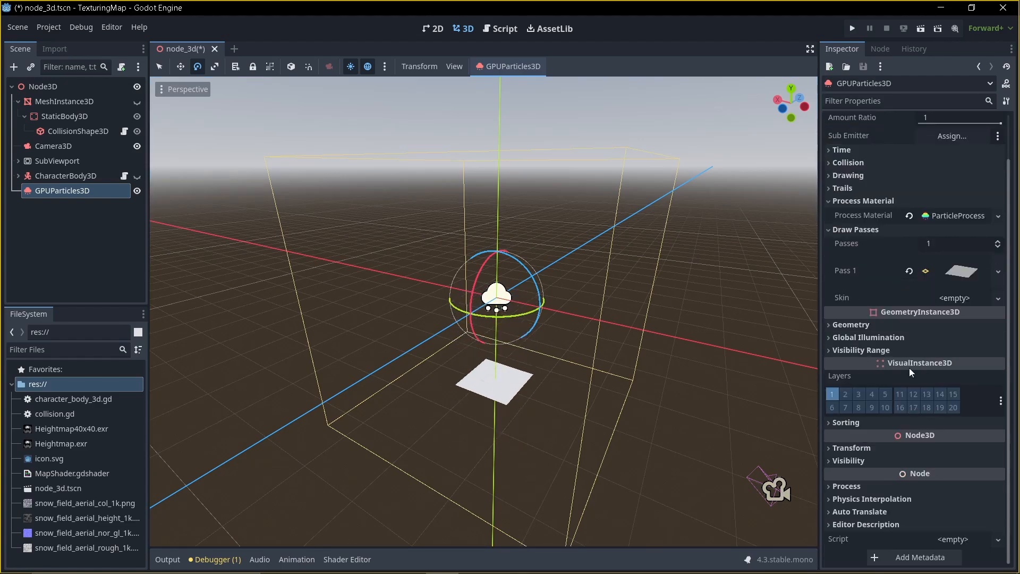
pyautogui.click(873, 327)
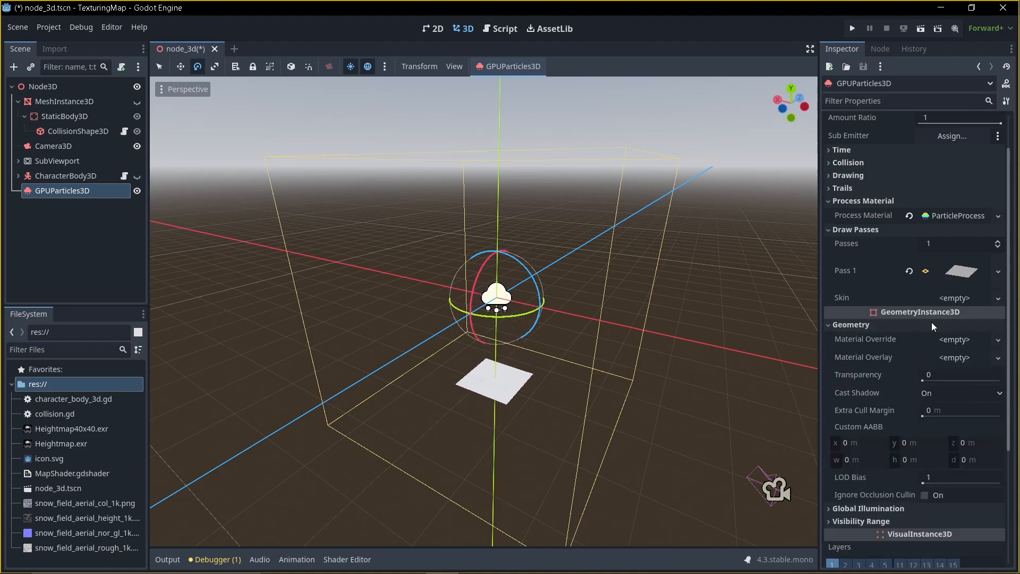
pyautogui.click(955, 341)
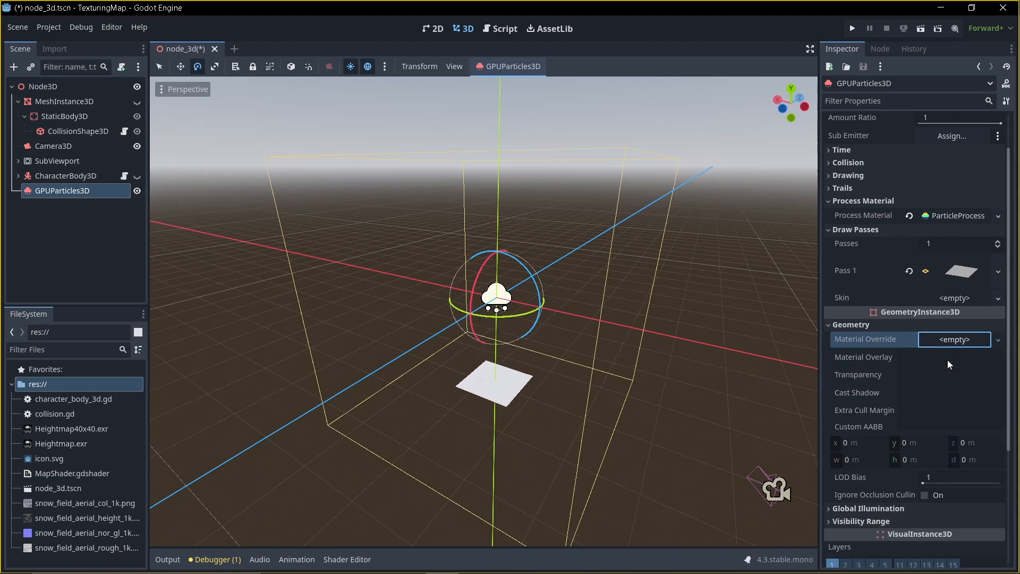
pyautogui.click(949, 357)
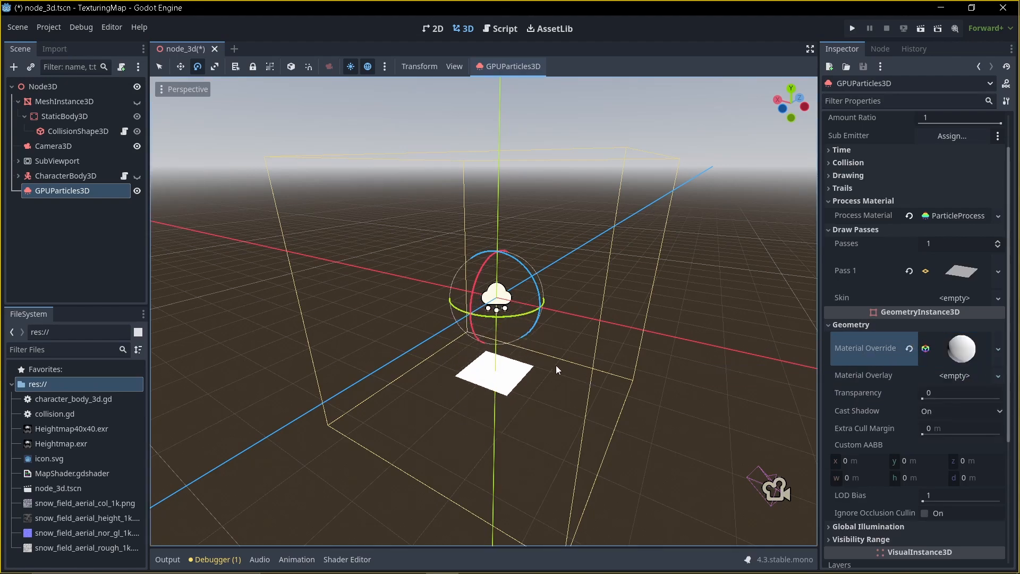
# Enable Use as Albedo for the vertex color of the override material
pyautogui.scroll(2, 556, 365)
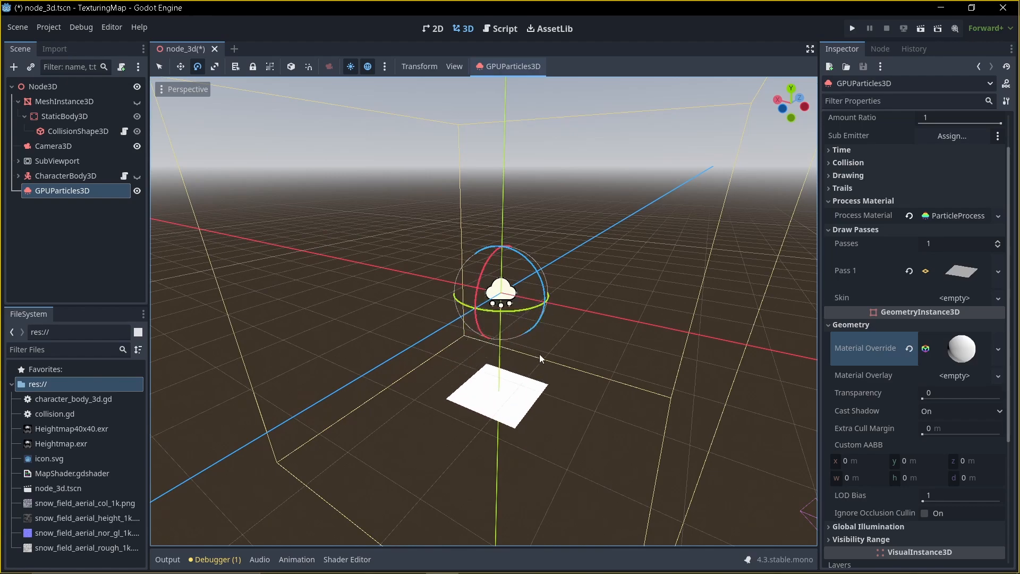
pyautogui.click(956, 351)
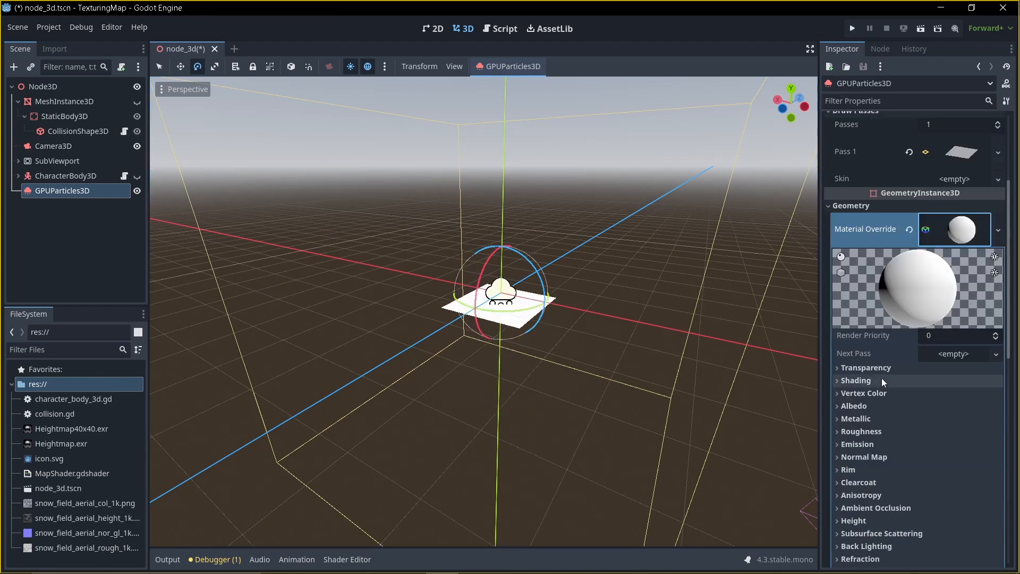
pyautogui.scroll(-2, 874, 367)
pyautogui.click(869, 338)
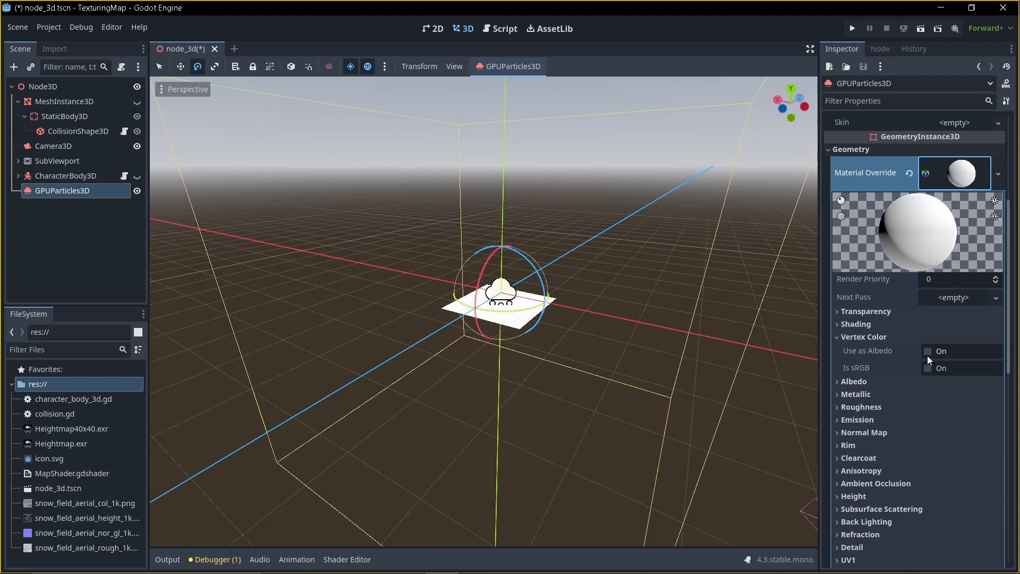
pyautogui.click(929, 352)
pyautogui.click(869, 336)
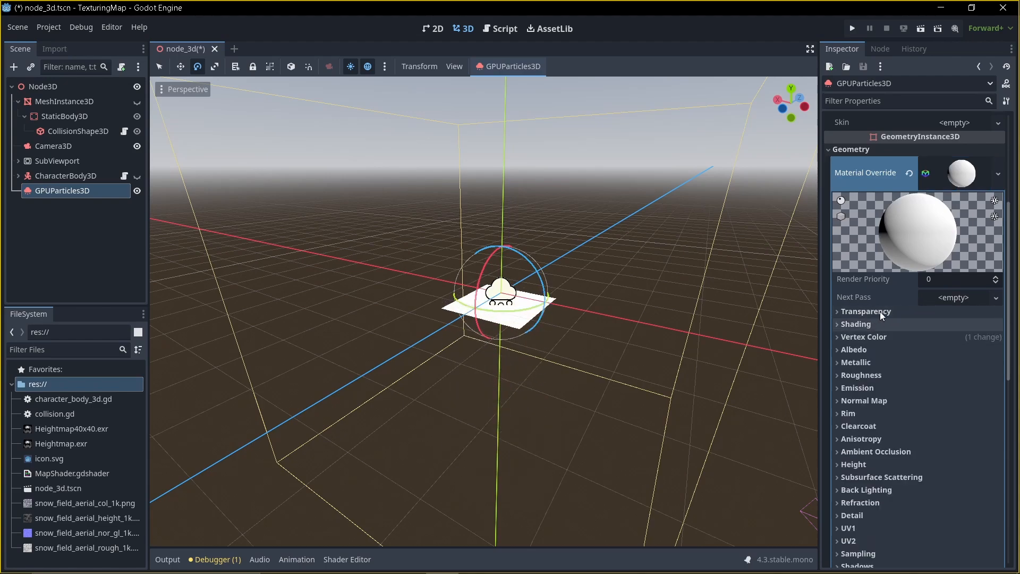
# Set the override material's transparency to Alpha and its blend mode to Add
pyautogui.click(881, 311)
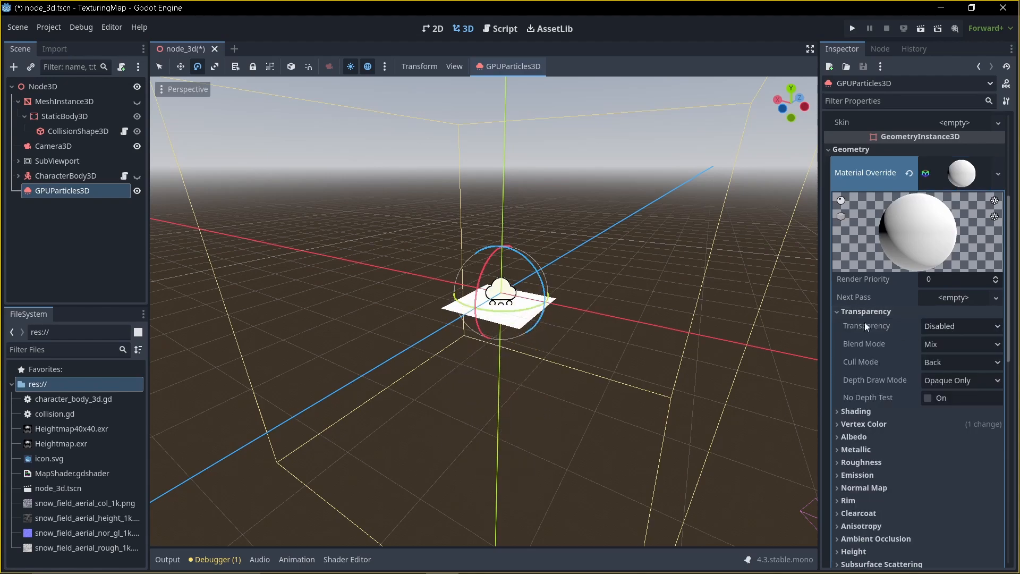
pyautogui.click(965, 324)
pyautogui.click(946, 358)
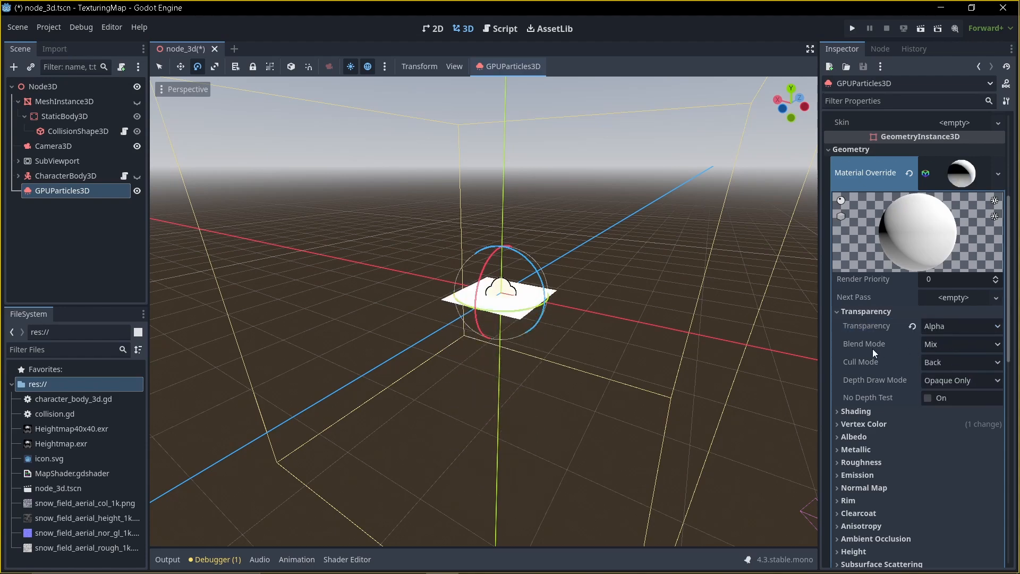
pyautogui.click(939, 345)
pyautogui.click(950, 374)
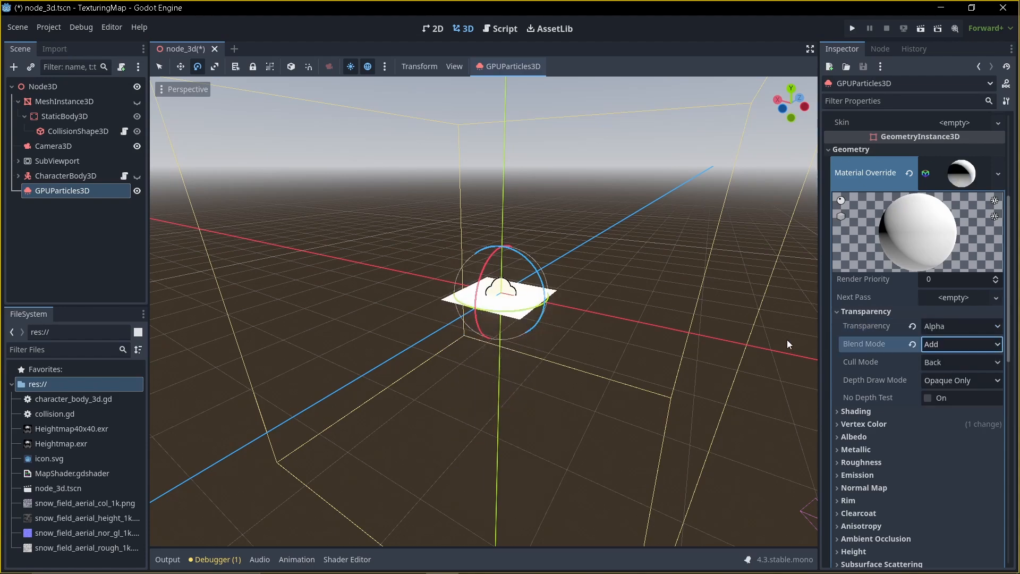
# Set the override material's billboard mode to Particle Billboard
pyautogui.scroll(-5, 904, 387)
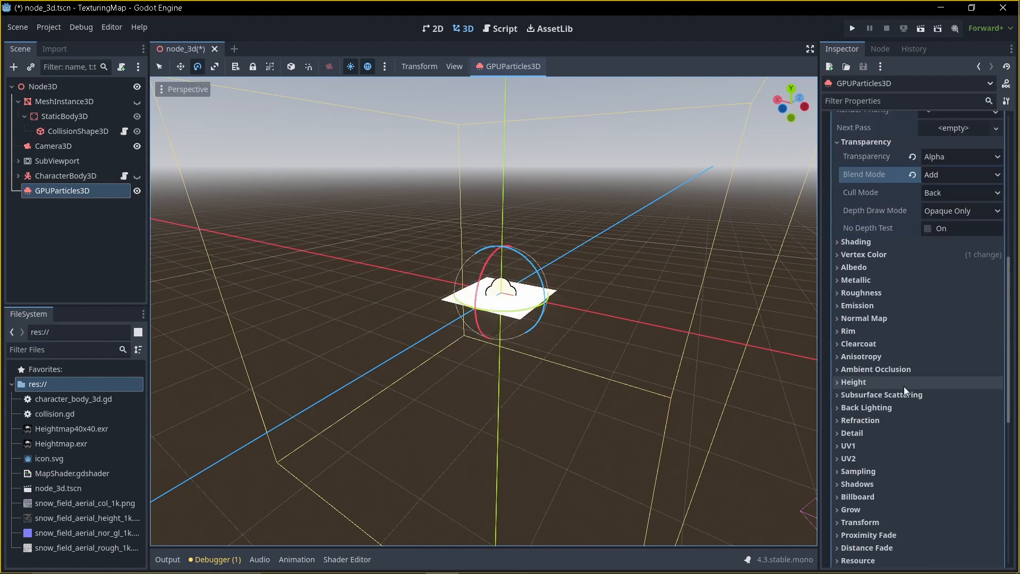
pyautogui.click(893, 441)
pyautogui.click(945, 455)
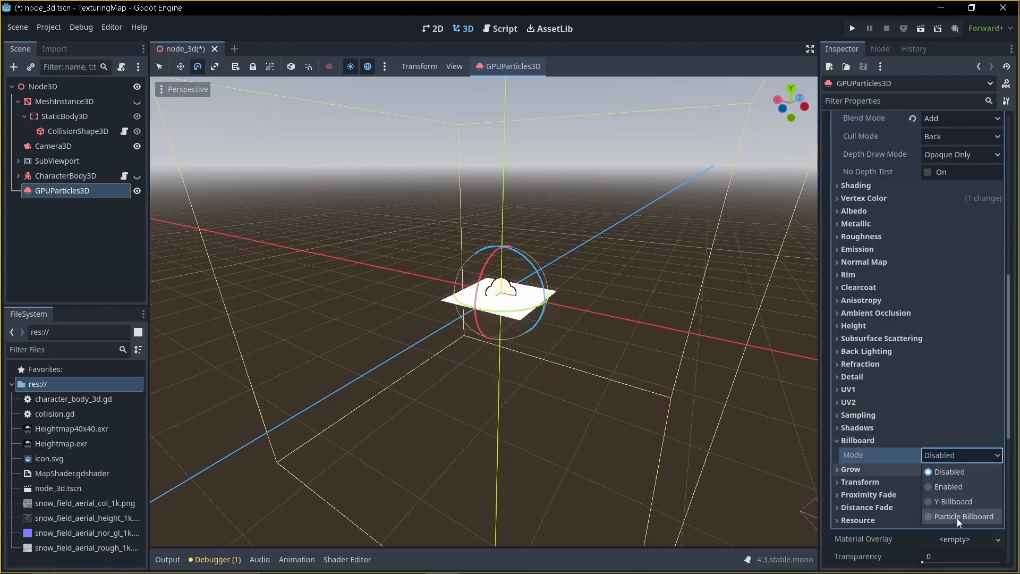
pyautogui.click(958, 516)
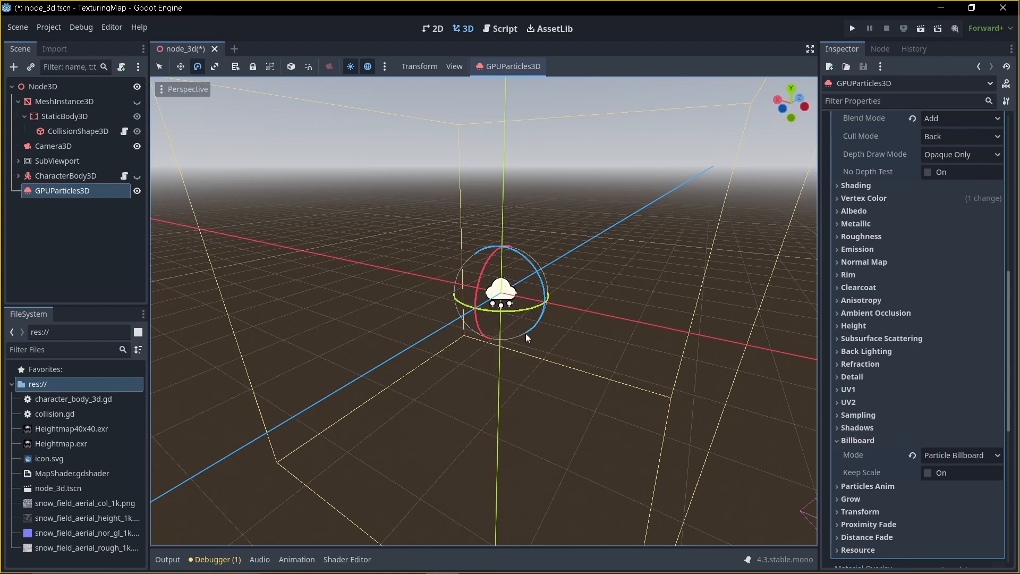
# Set the orientation of the draw pass 1 plane mesh to Face Z
pyautogui.scroll(8, 968, 289)
pyautogui.scroll(2, 946, 297)
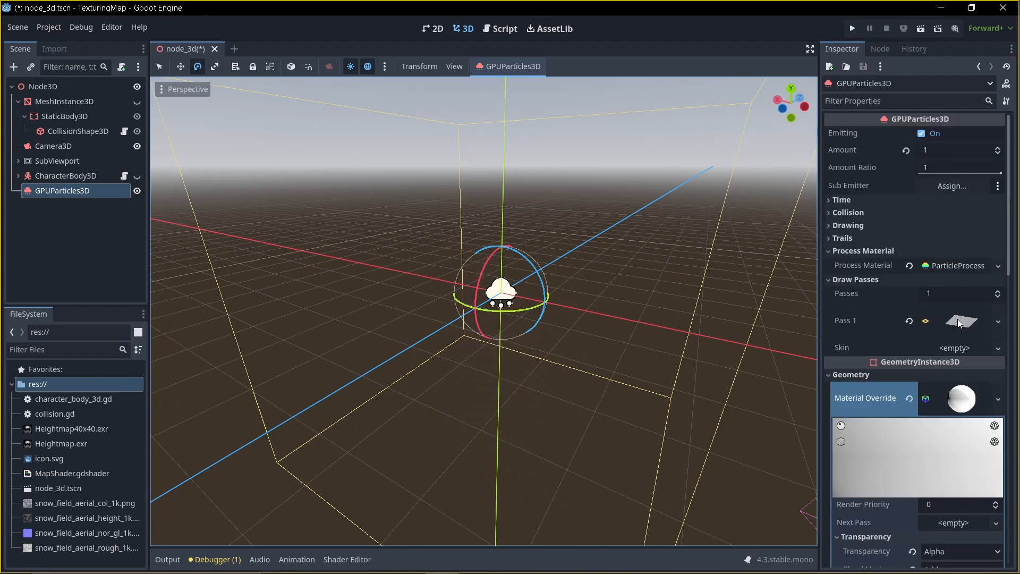
pyautogui.scroll(-4, 968, 326)
pyautogui.scroll(-2, 968, 381)
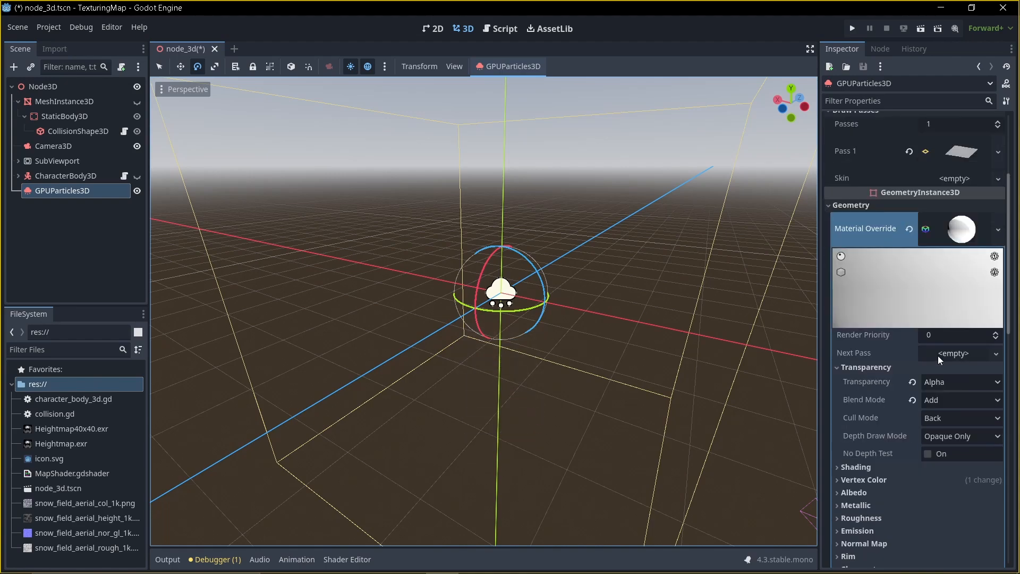
pyautogui.scroll(2, 960, 219)
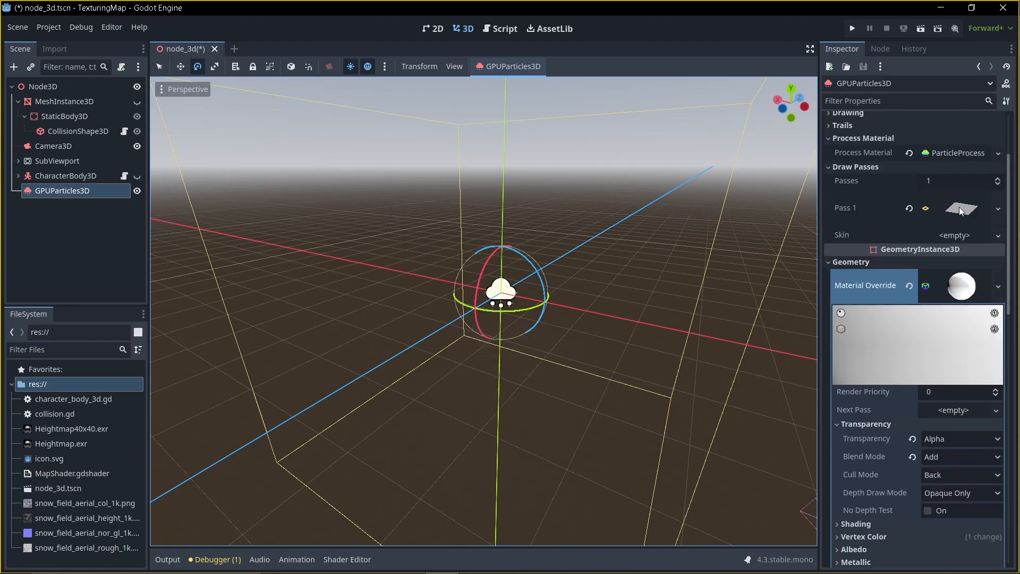
pyautogui.click(959, 207)
pyautogui.scroll(-2, 948, 383)
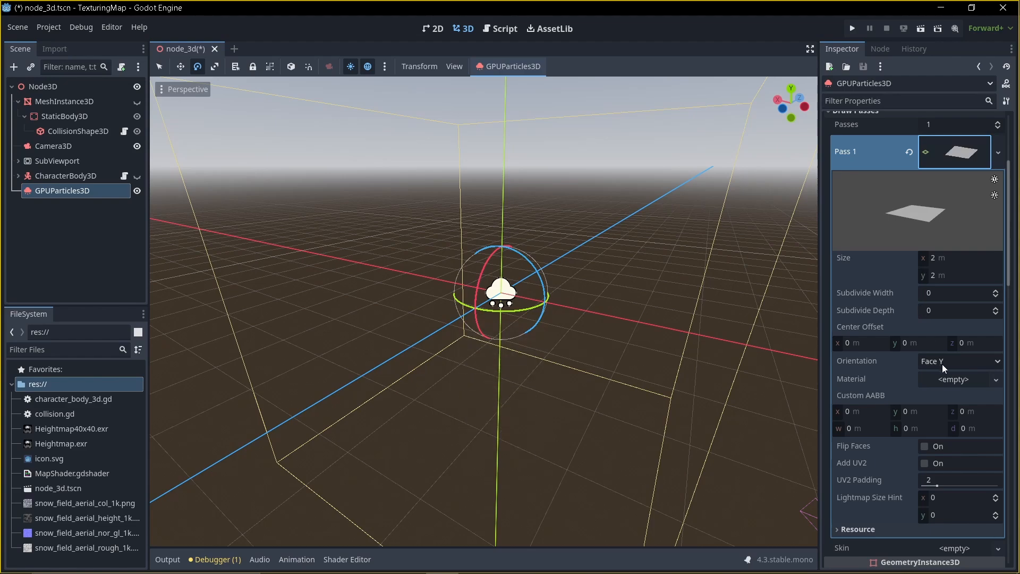
pyautogui.click(950, 362)
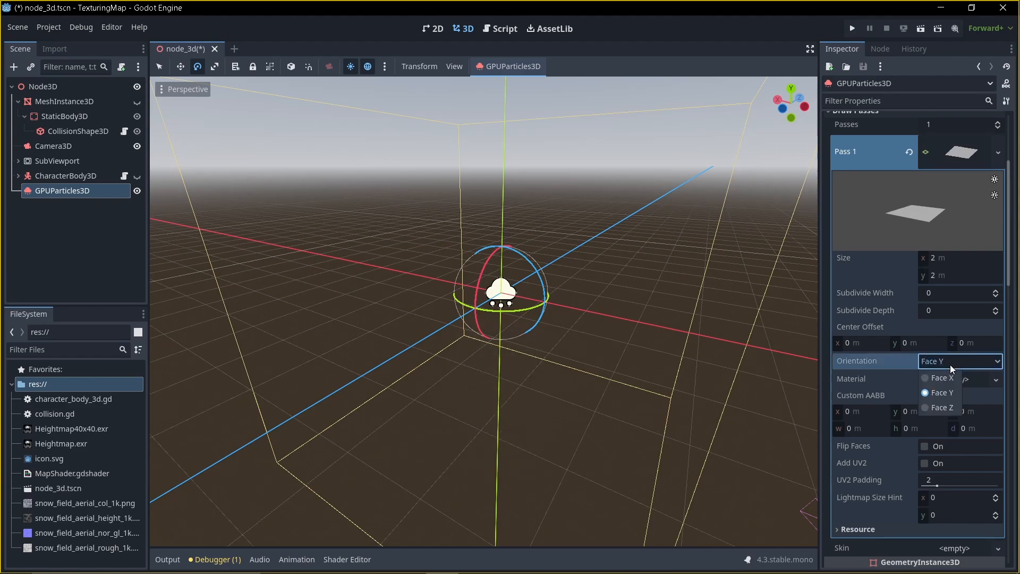
pyautogui.click(938, 408)
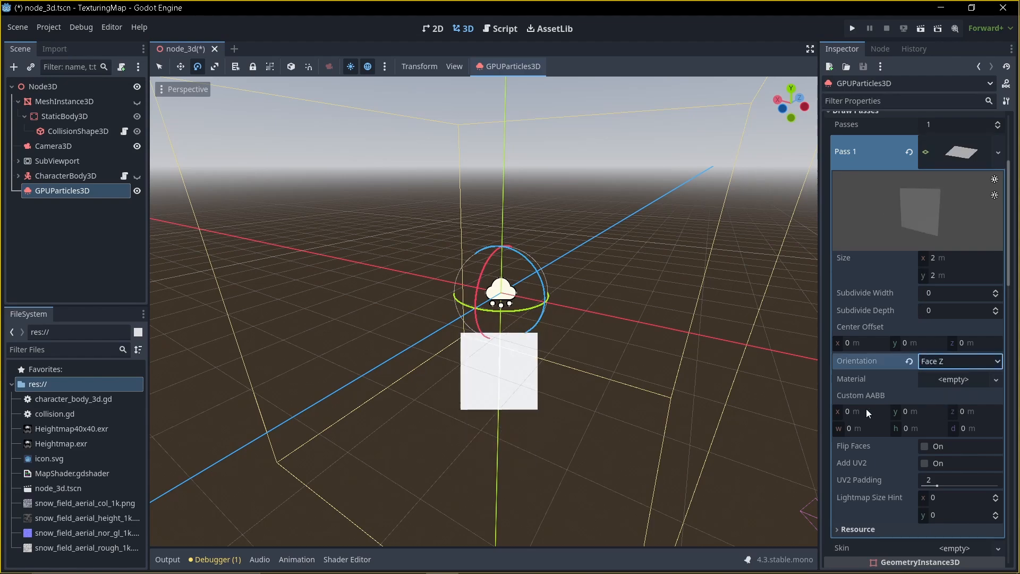
# Examine how the billboarded particle plane faces the camera from different viewing angles
pyautogui.moveTo(483, 346); pyautogui.dragTo(749, 309, button='middle')
pyautogui.scroll(2, 640, 349)
pyautogui.scroll(-4, 653, 309)
pyautogui.scroll(3, 952, 323)
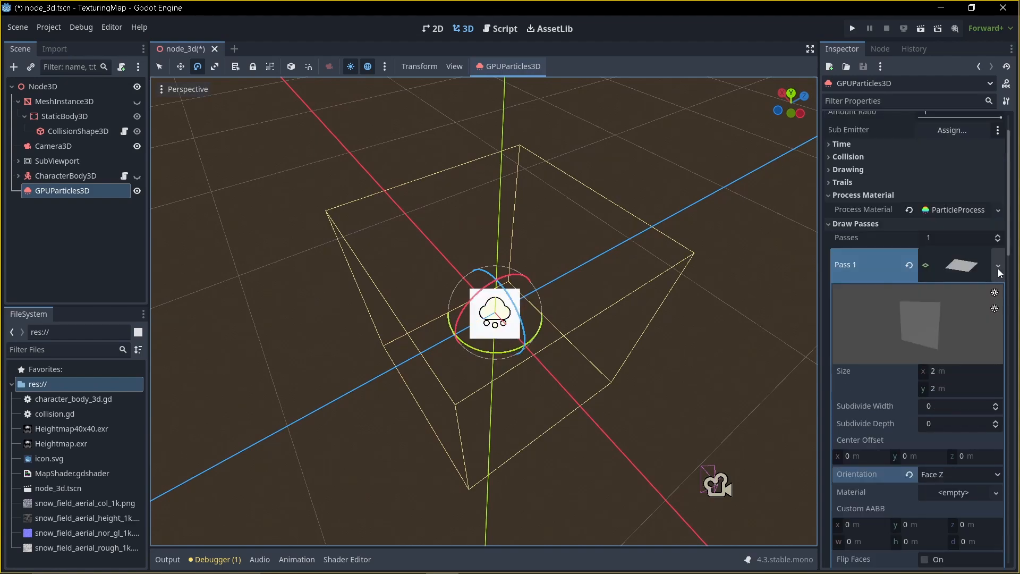
pyautogui.click(999, 267)
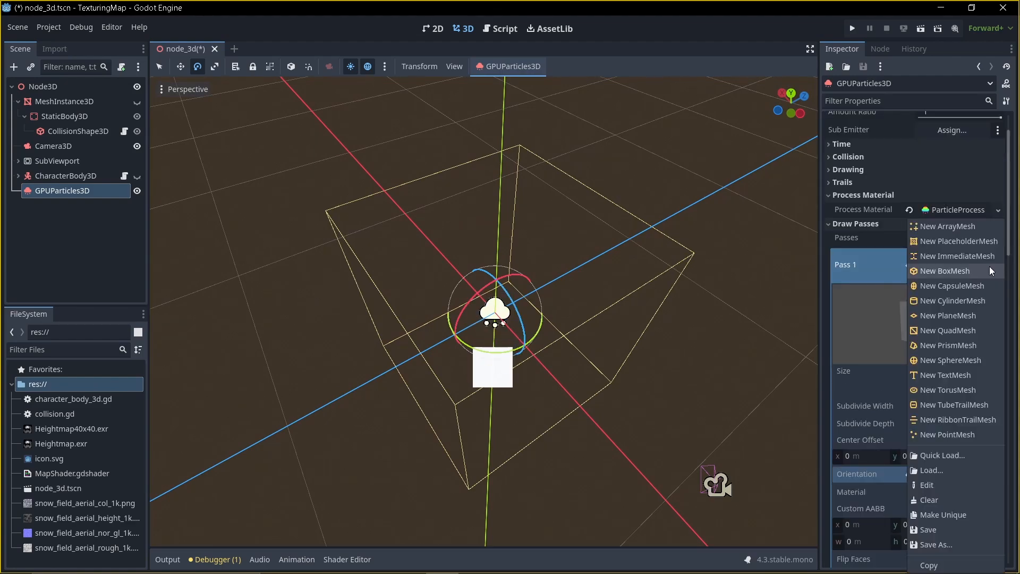
pyautogui.click(870, 271)
# Set the Y gravity in the process material's accelerations to -3
pyautogui.click(943, 211)
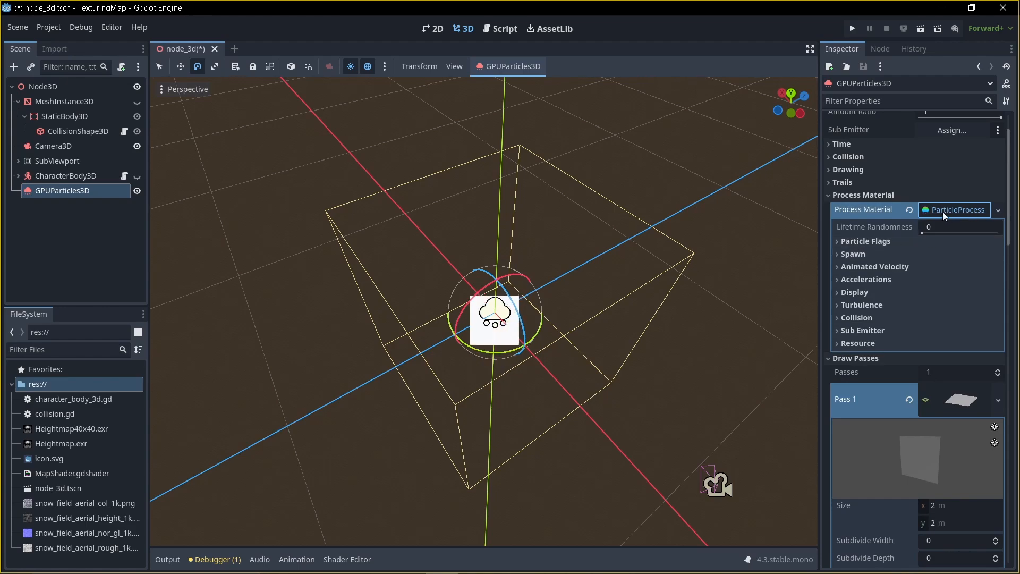
pyautogui.click(872, 252)
pyautogui.click(872, 252)
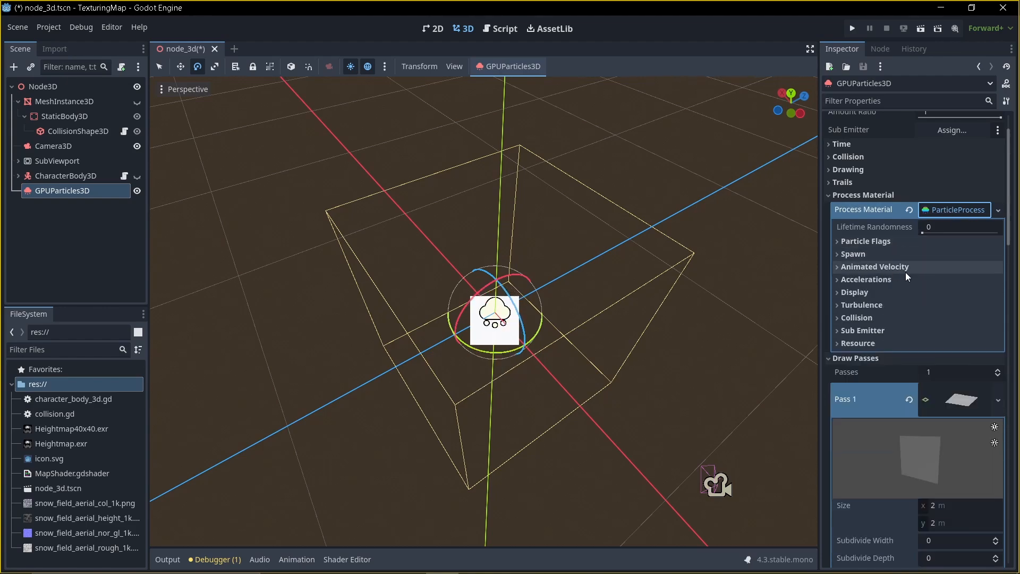
pyautogui.click(884, 278)
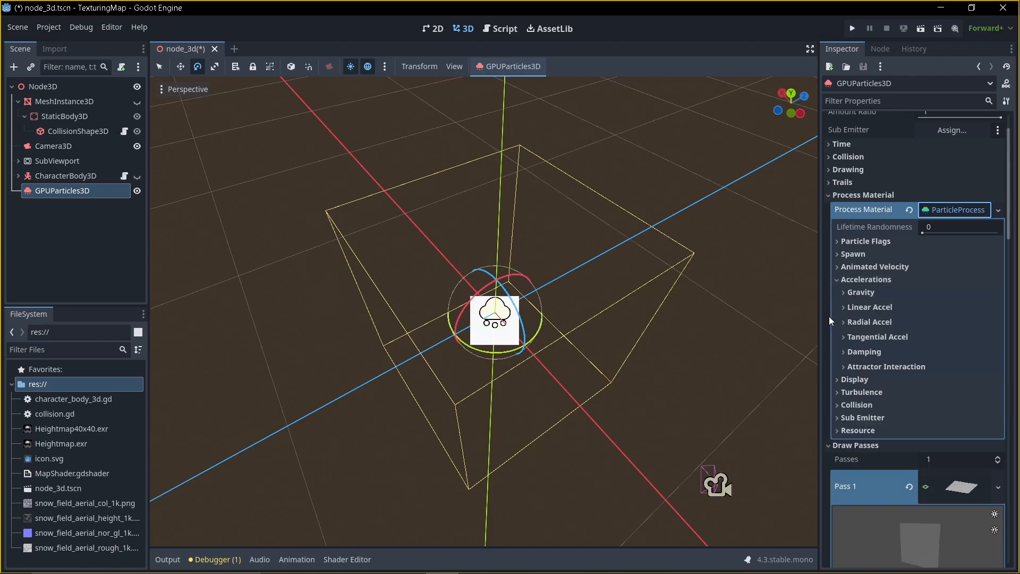
pyautogui.moveTo(808, 314); pyautogui.dragTo(505, 322, button='middle')
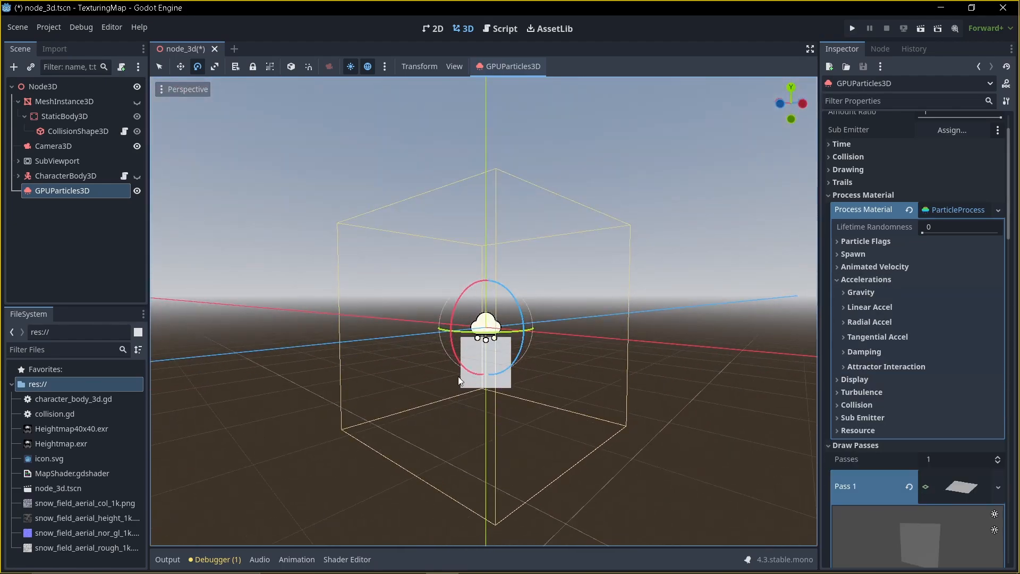
pyautogui.click(892, 293)
pyautogui.click(923, 321)
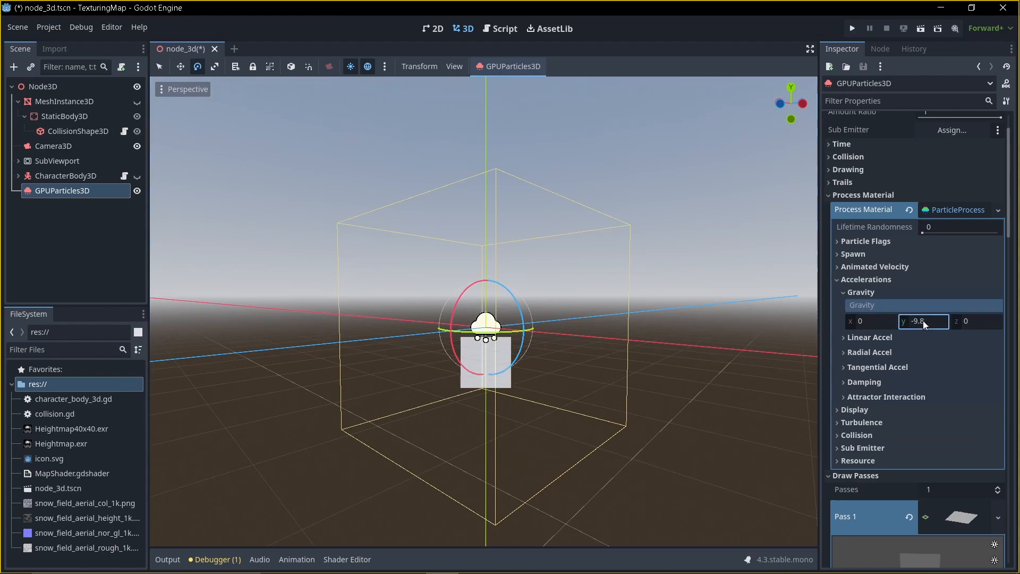
pyautogui.write('-')
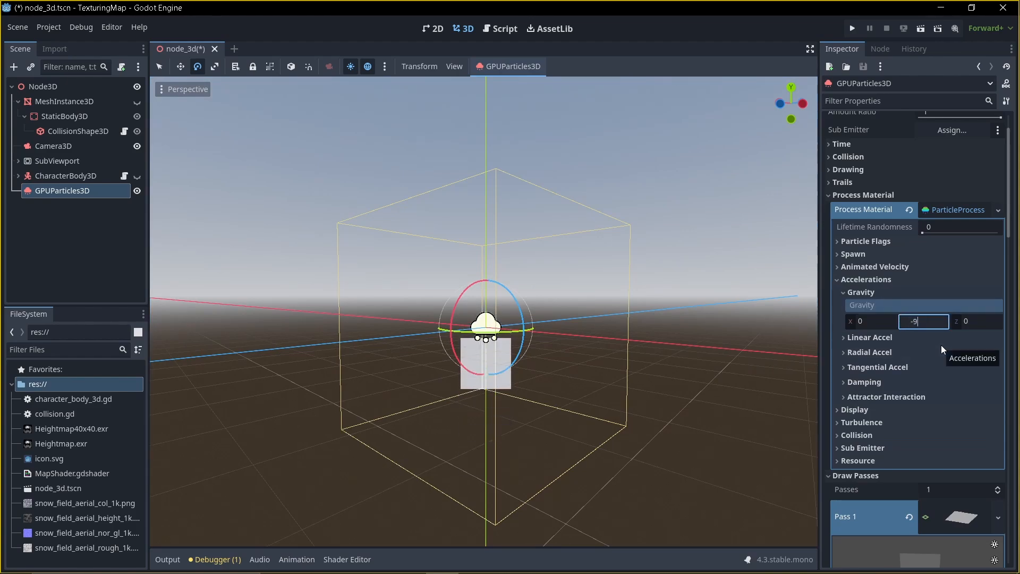
pyautogui.write('3')
pyautogui.press('Return')
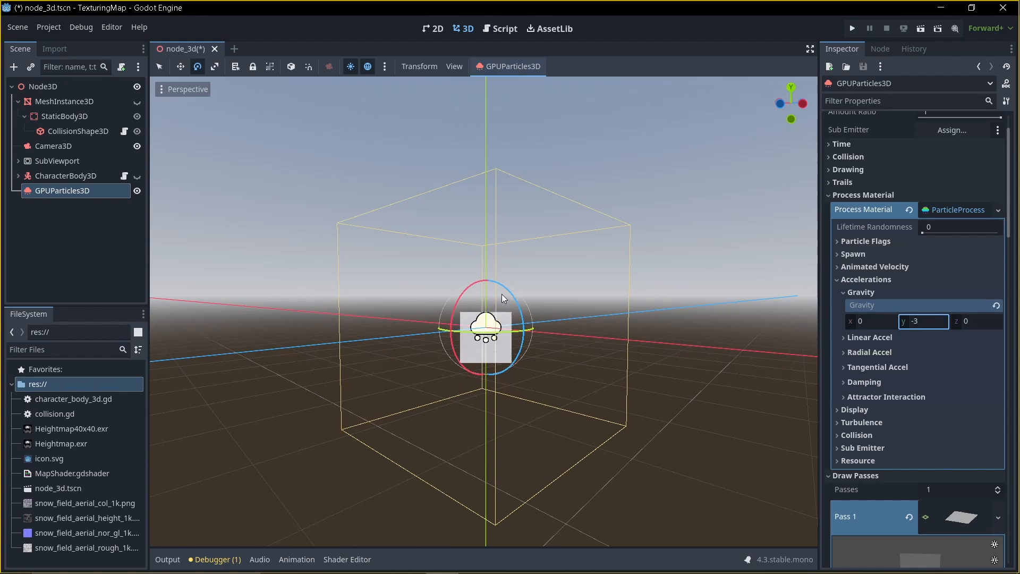
# Set the particle lifetime in the time settings to 6.41 s
pyautogui.scroll(2, 959, 234)
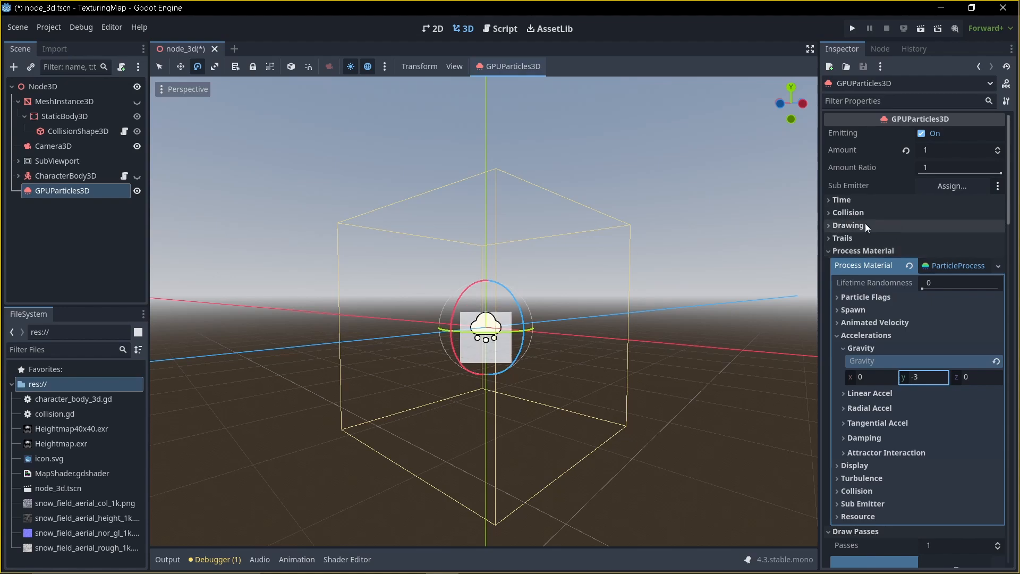
pyautogui.click(878, 200)
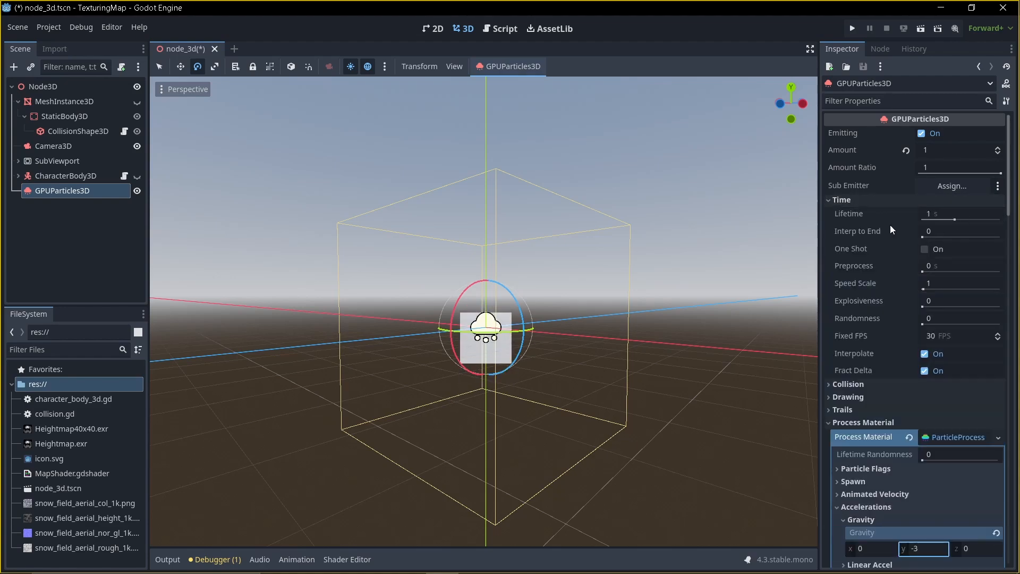
pyautogui.moveTo(951, 218); pyautogui.dragTo(968, 220)
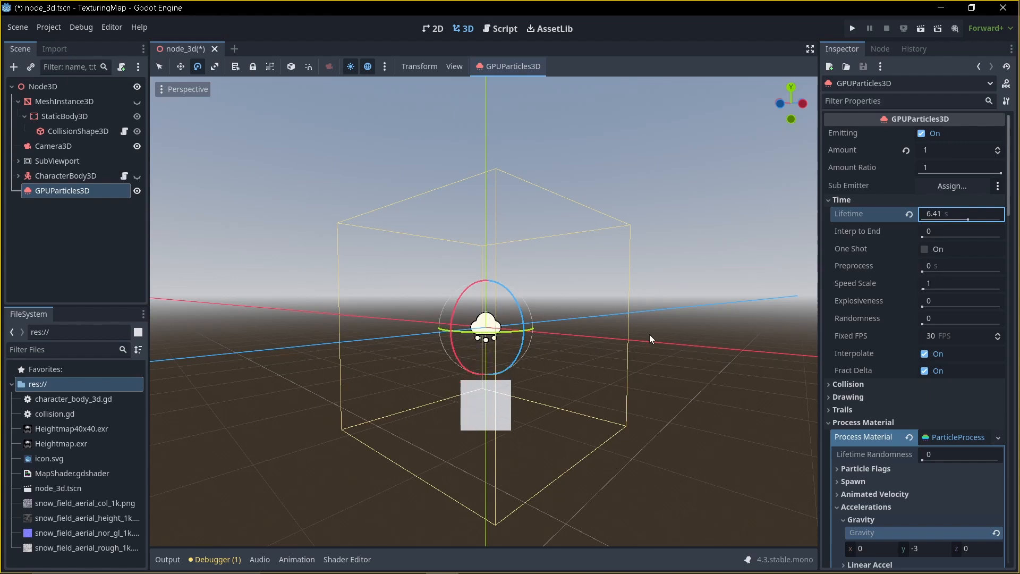
# Set the size of the draw pass 1 plane mesh to 0.2 m on both X and Y
pyautogui.scroll(-2, 932, 345)
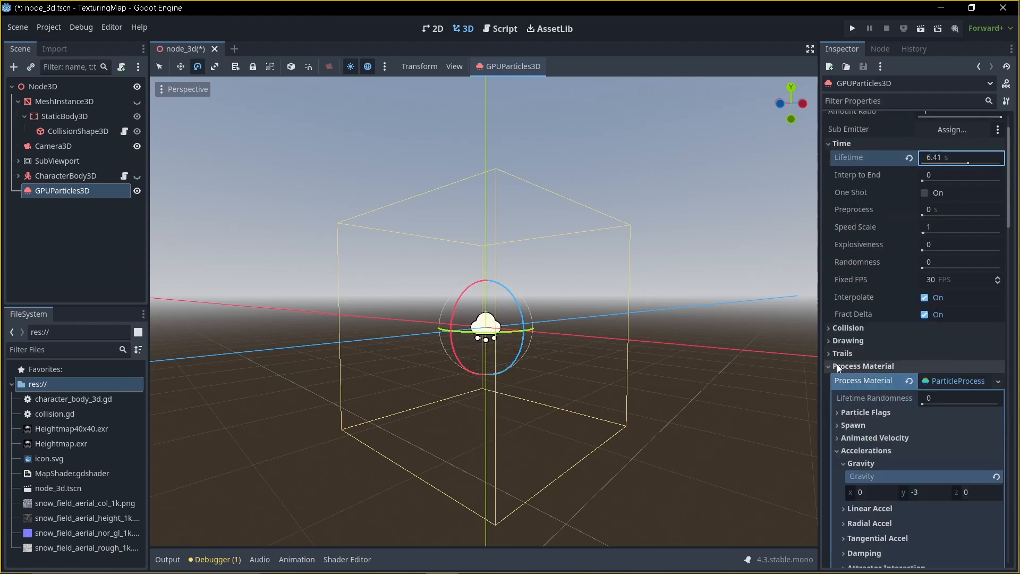
pyautogui.click(870, 367)
pyautogui.scroll(-8, 924, 340)
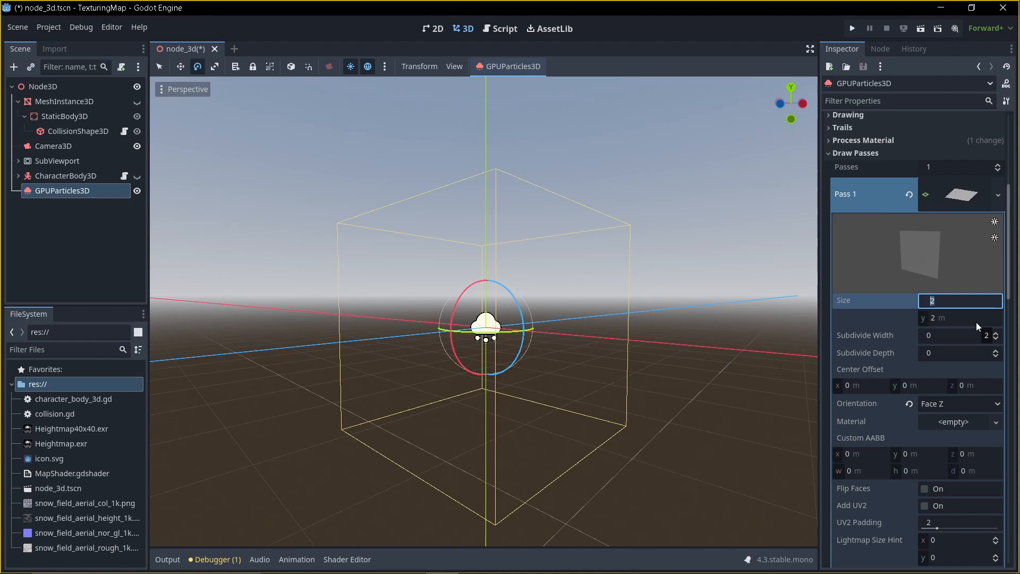
pyautogui.write('0.2')
pyautogui.press('Return')
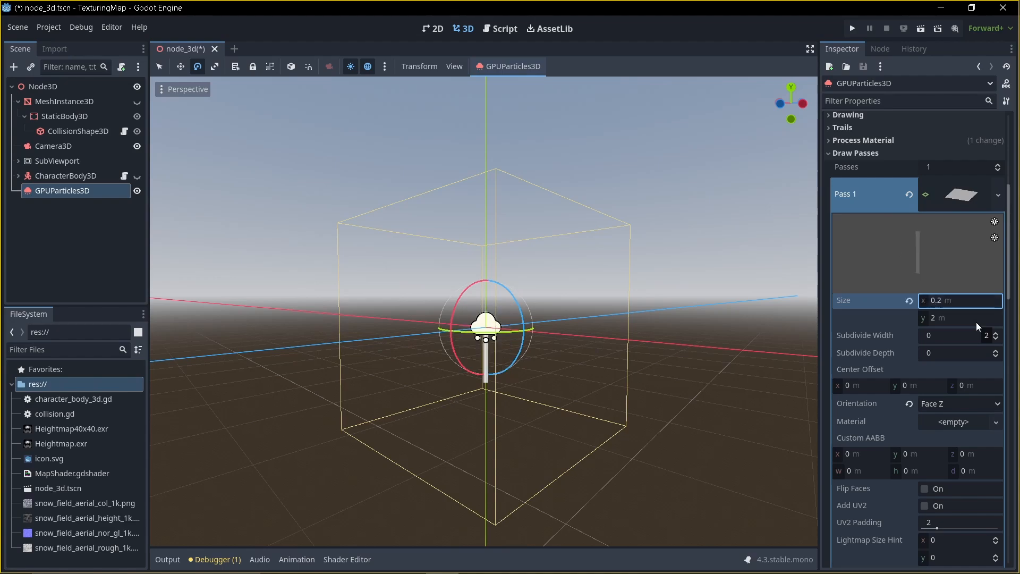
pyautogui.click(959, 325)
pyautogui.write('.')
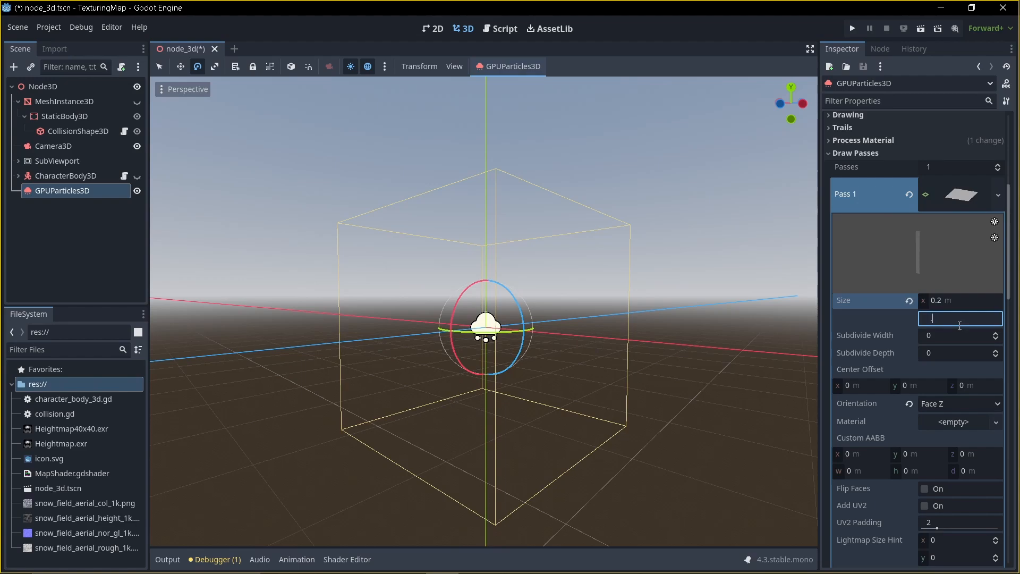
pyautogui.write('2')
pyautogui.press('Return')
# Set the particle amount to 8 and turn emitting off
pyautogui.scroll(2, 616, 361)
pyautogui.scroll(4, 974, 251)
pyautogui.scroll(3, 973, 251)
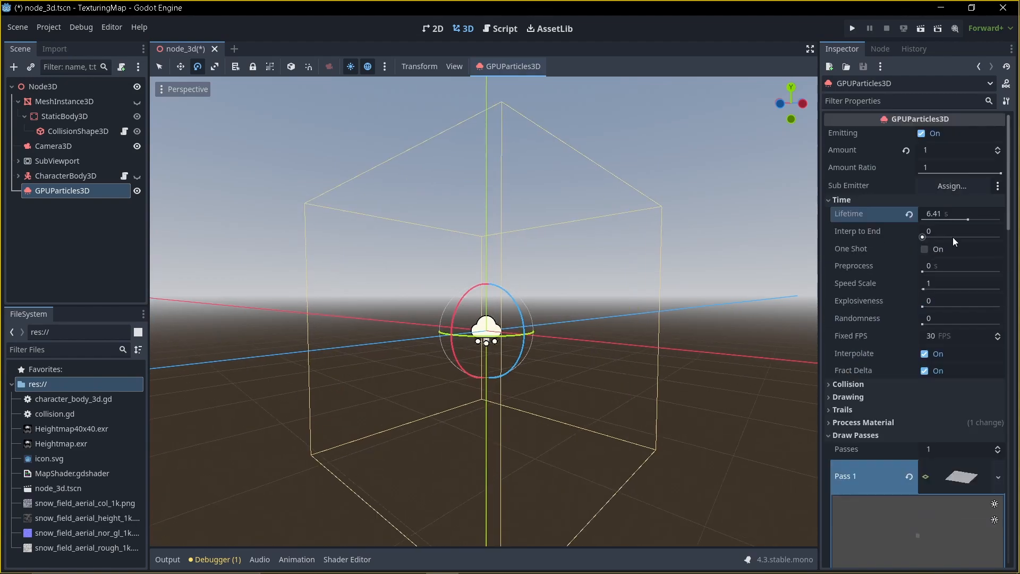
pyautogui.click(929, 151)
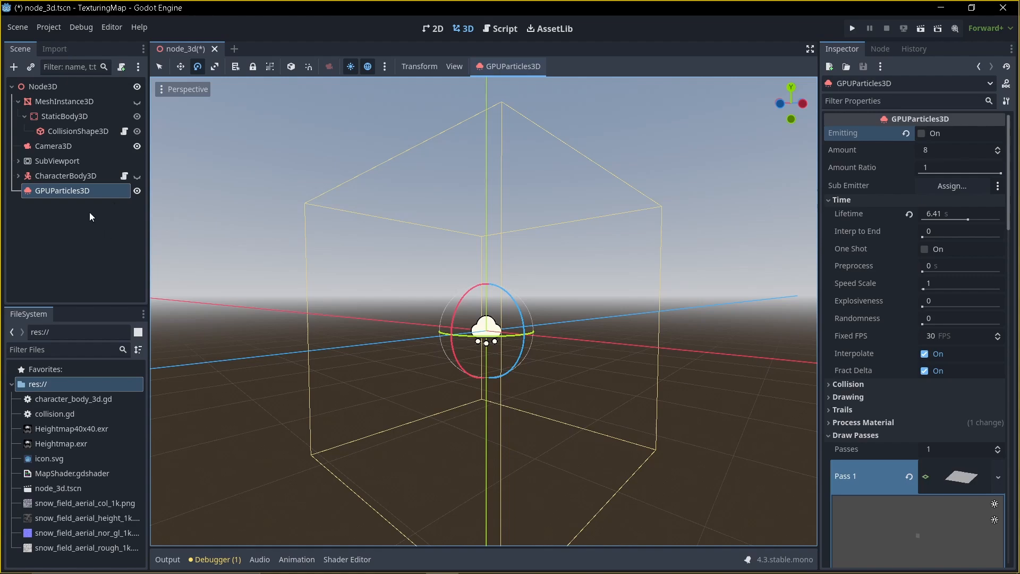
# Add a MeshInstance3D node as a child of GPUParticles3D
pyautogui.click(514, 69)
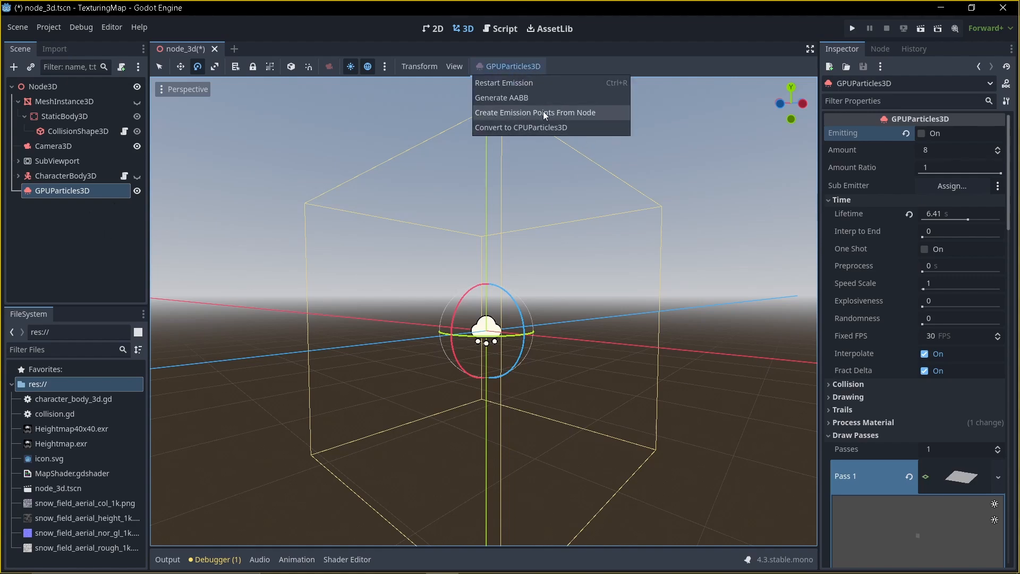
pyautogui.click(123, 200)
pyautogui.rightClick(69, 194)
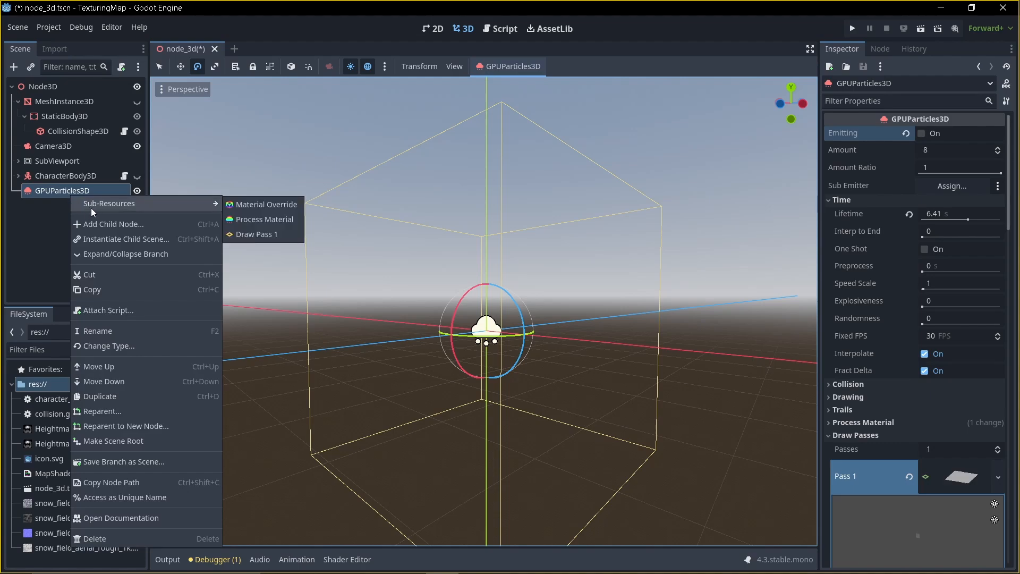
pyautogui.click(101, 224)
pyautogui.write('gpu')
pyautogui.scroll(-1, 442, 280)
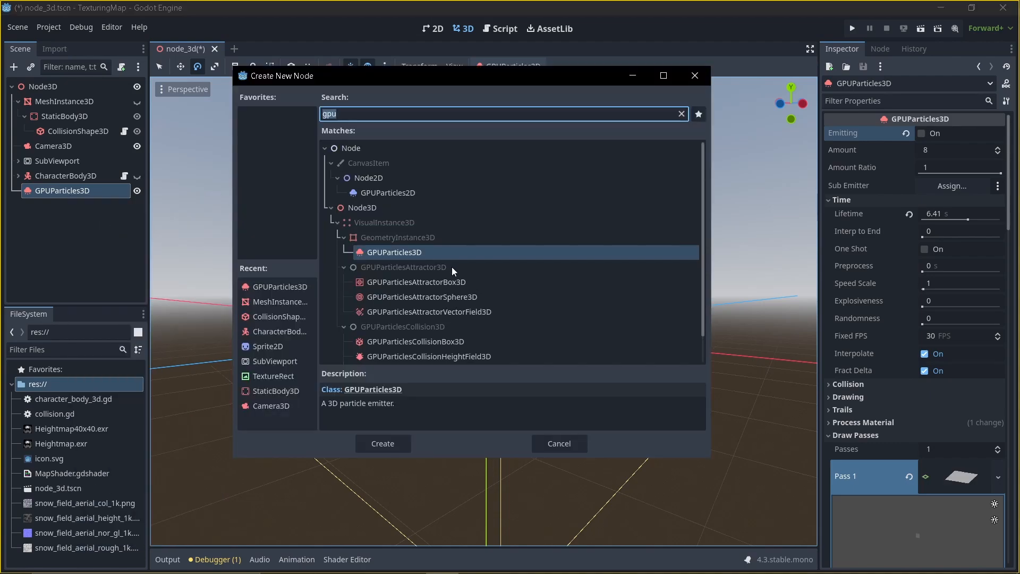
pyautogui.hotkey('ctrl', 'a')
pyautogui.write('mesh')
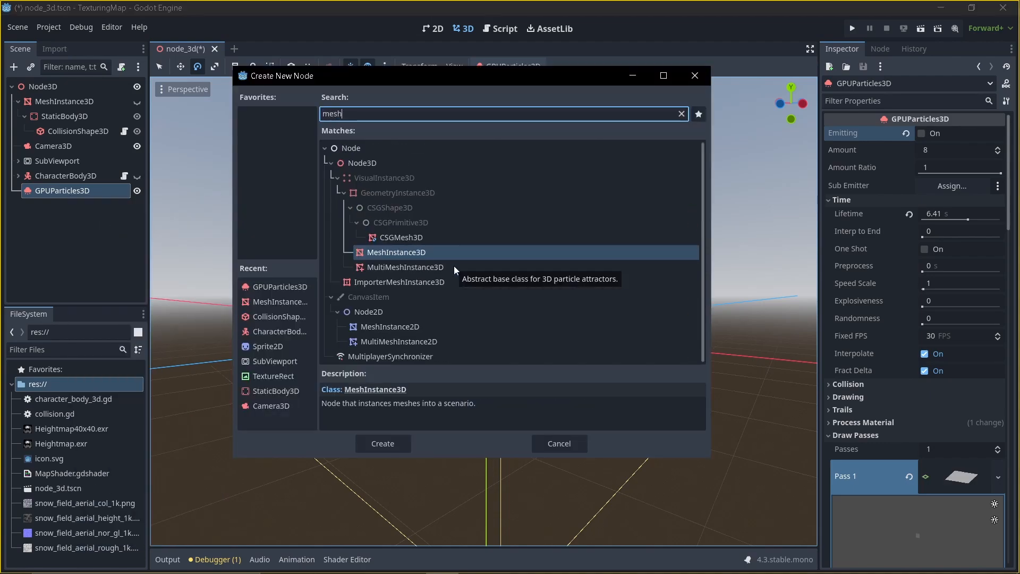
pyautogui.press('Return')
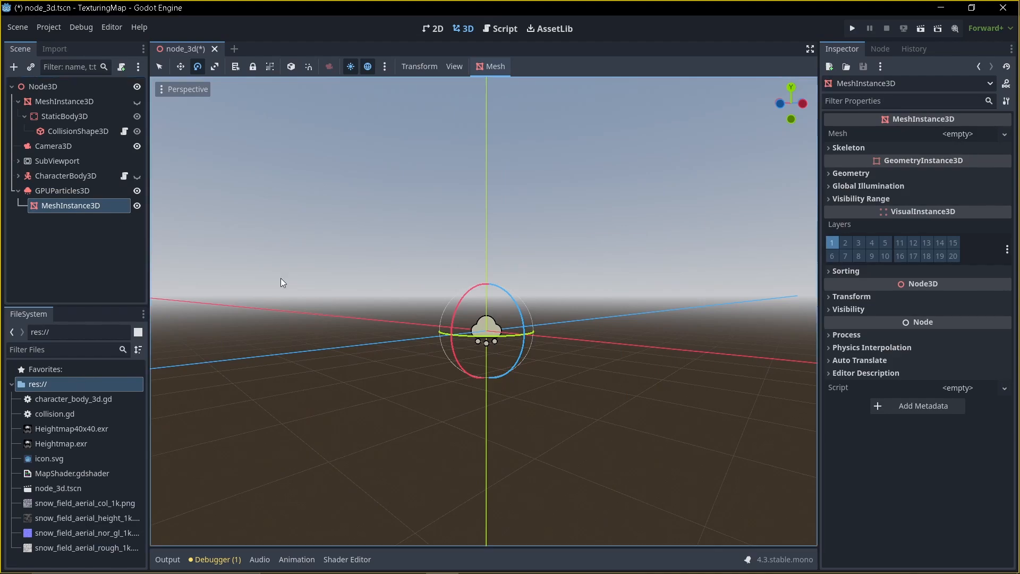
# Assign a new BoxMesh to the MeshInstance3D under GPUParticles3D and open its properties
pyautogui.click(957, 135)
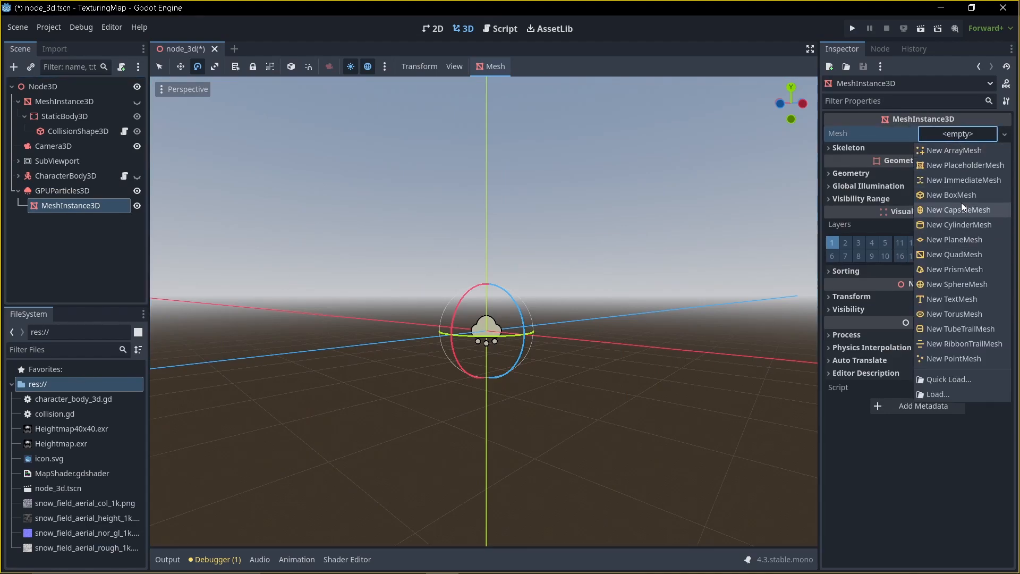
pyautogui.click(952, 195)
pyautogui.click(960, 139)
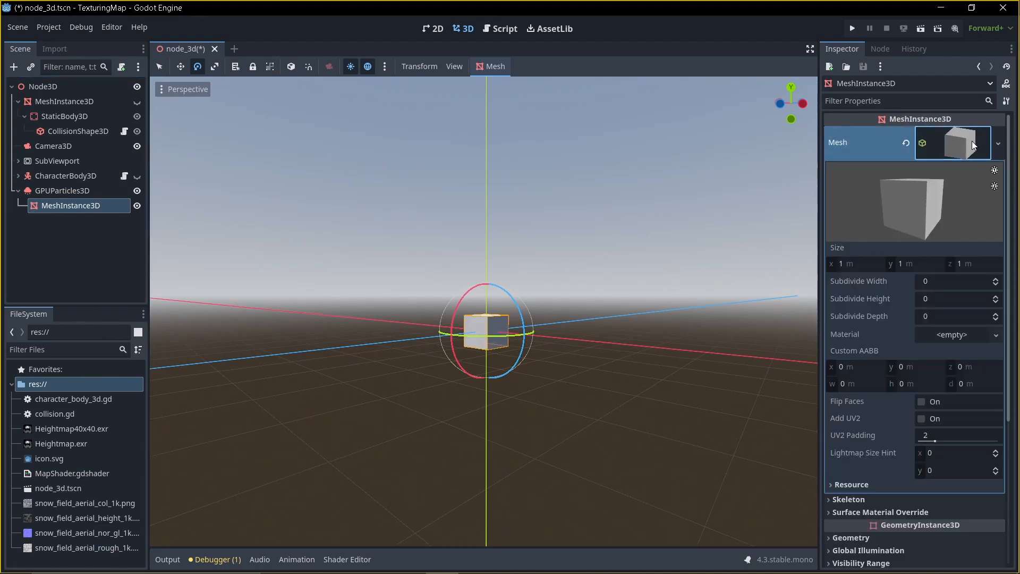
# Set the box mesh's size to 20 m on X, Y and Z
pyautogui.click(865, 264)
pyautogui.moveTo(551, 261); pyautogui.dragTo(550, 270, button='middle')
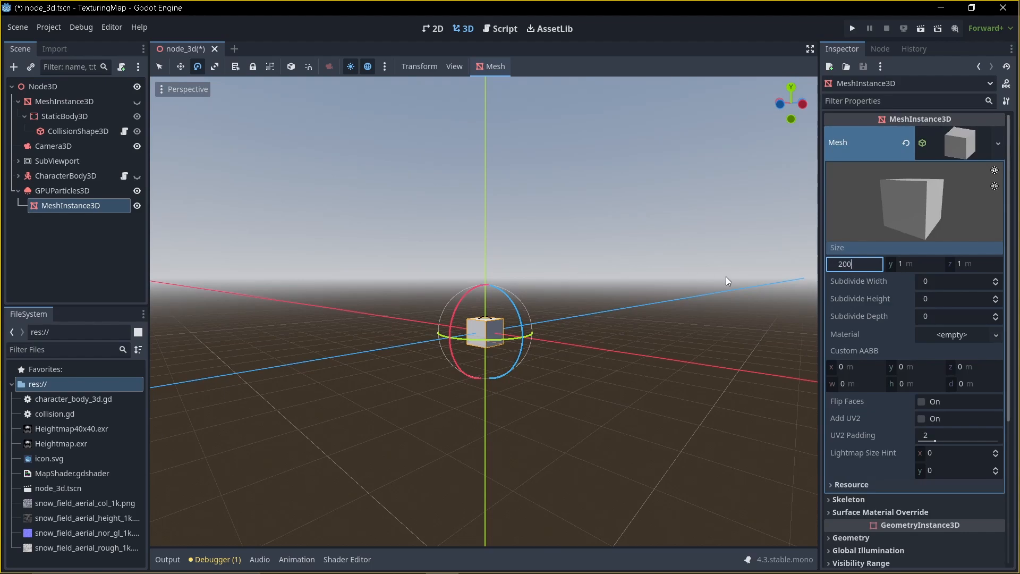
pyautogui.click(929, 265)
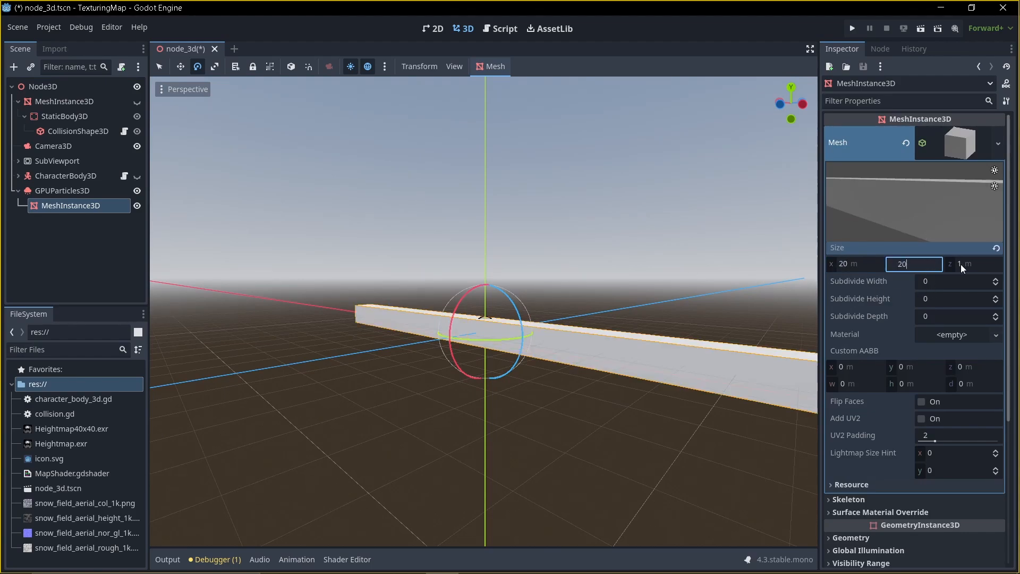
pyautogui.write('20')
pyautogui.click(979, 265)
pyautogui.write('20')
pyautogui.press('Return')
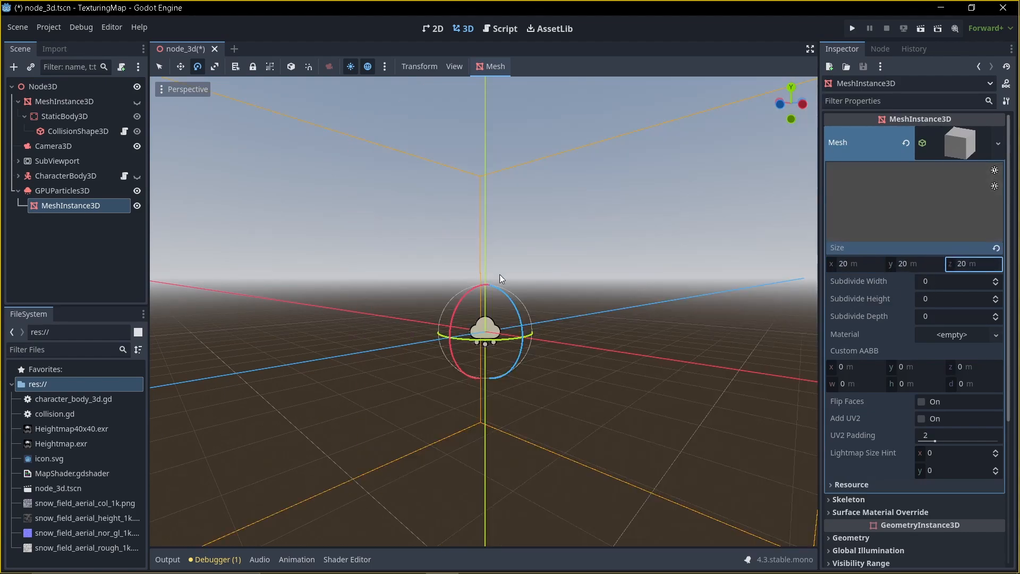
# Hide the MeshInstance3D box under GPUParticles3D in the scene
pyautogui.scroll(-6, 626, 340)
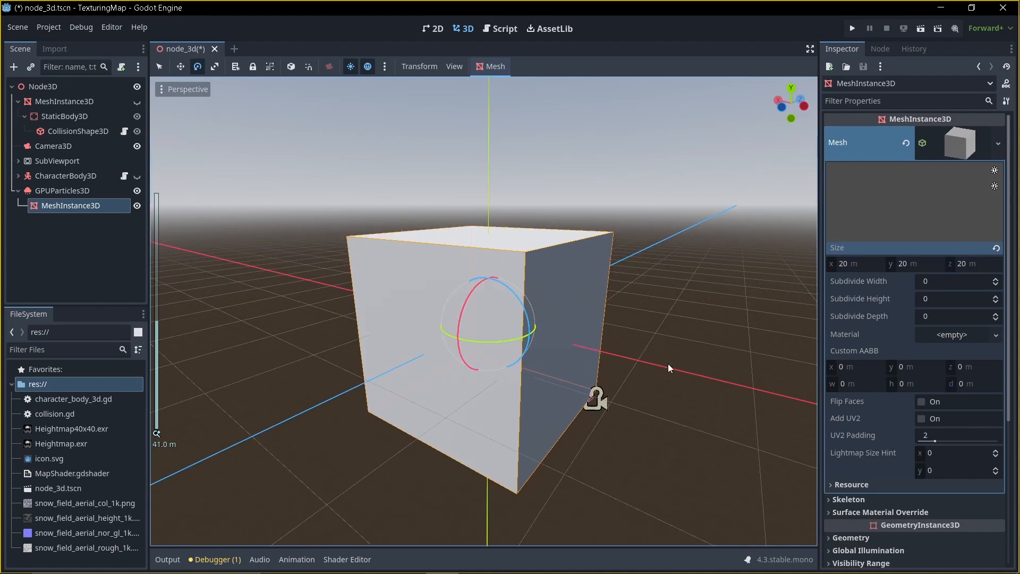
pyautogui.click(137, 206)
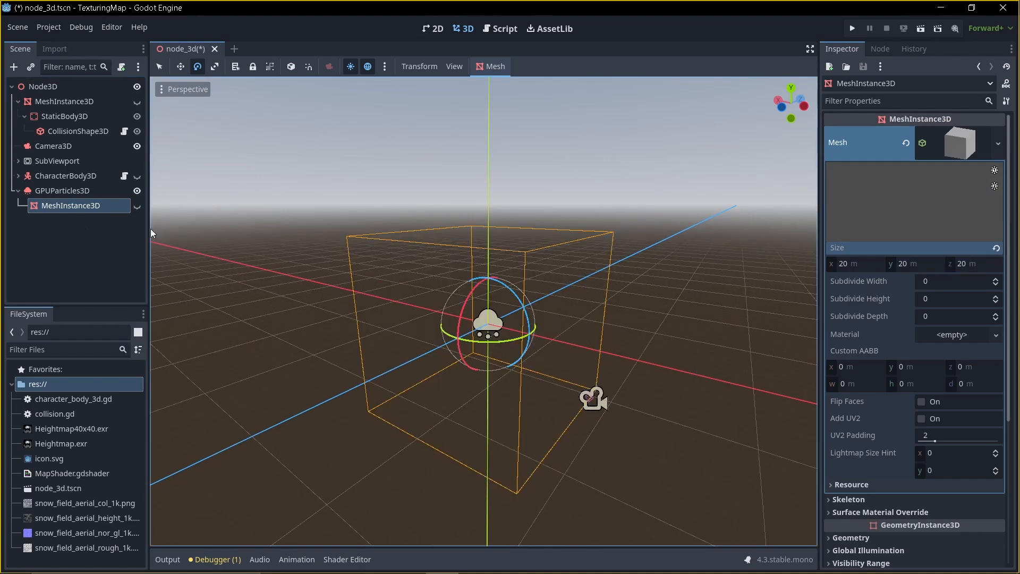
pyautogui.click(90, 230)
# Create 512 emission points for GPUParticles3D from the child box mesh, using Volume as the source, and turn emitting back on
pyautogui.click(74, 191)
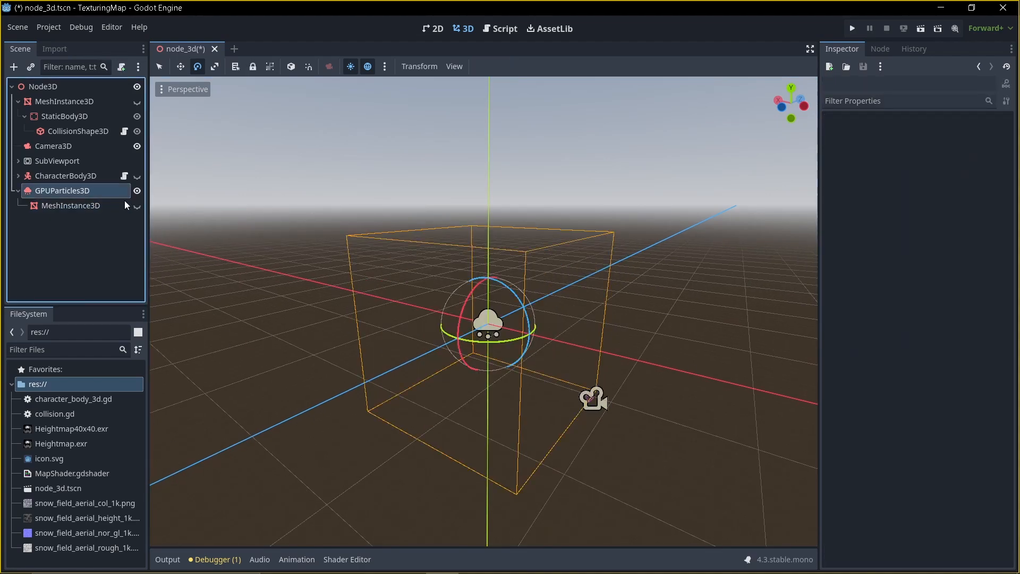
pyautogui.click(502, 68)
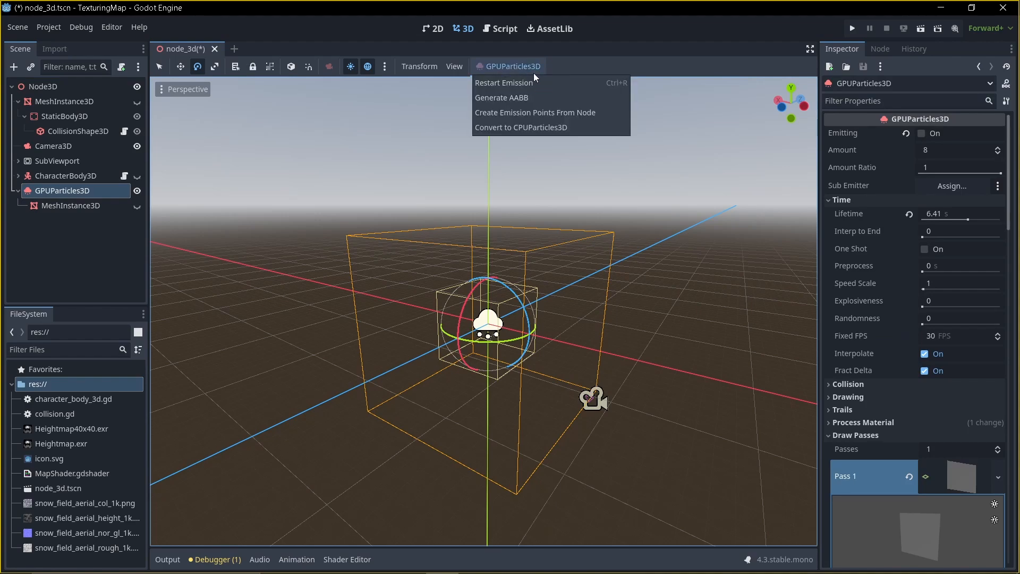
pyautogui.click(533, 113)
pyautogui.click(528, 301)
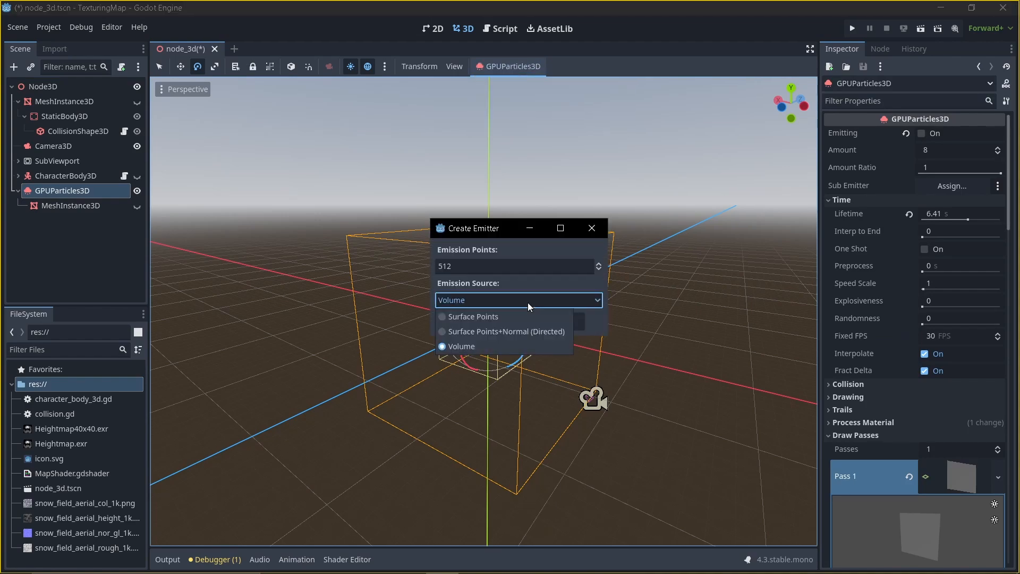
pyautogui.click(461, 347)
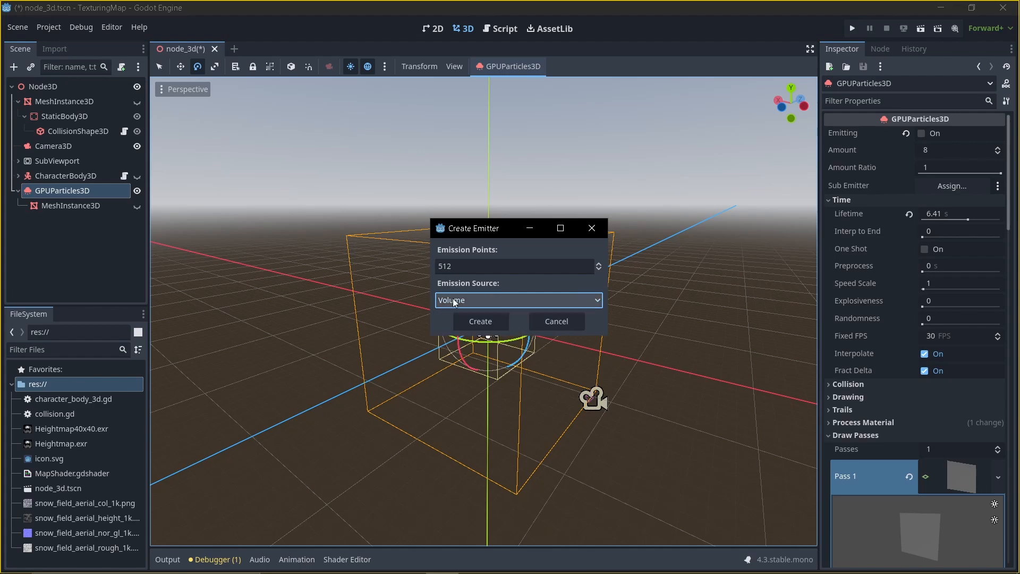
pyautogui.click(492, 323)
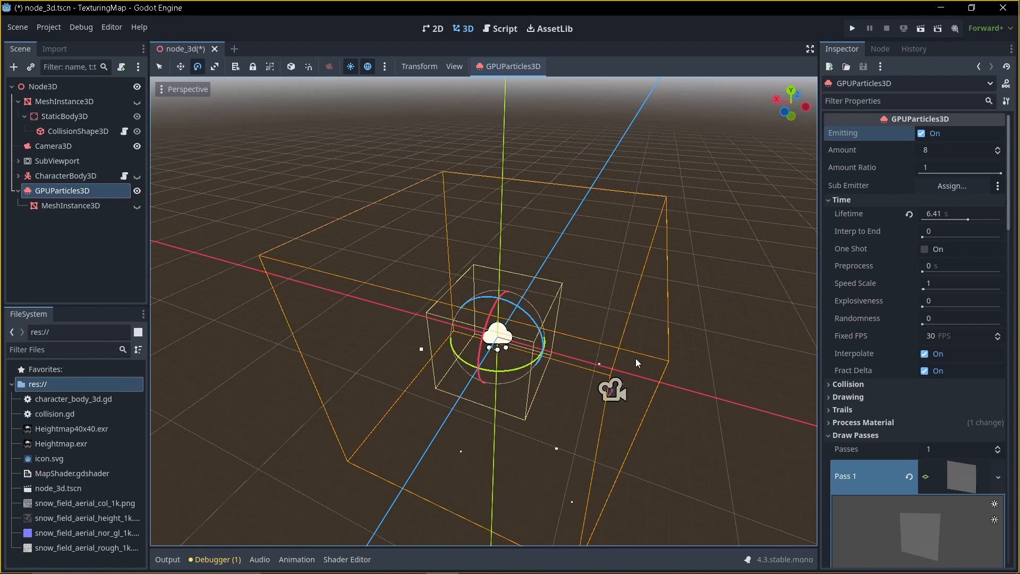
# Set the GPUParticles3D particle amount to 218
pyautogui.click(933, 152)
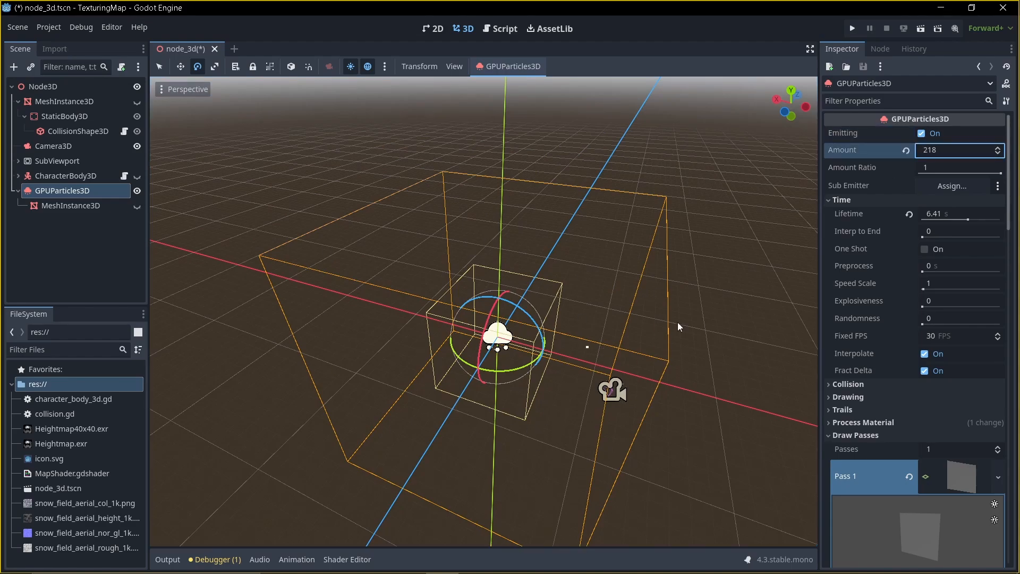
pyautogui.moveTo(677, 323); pyautogui.dragTo(696, 292, button='middle')
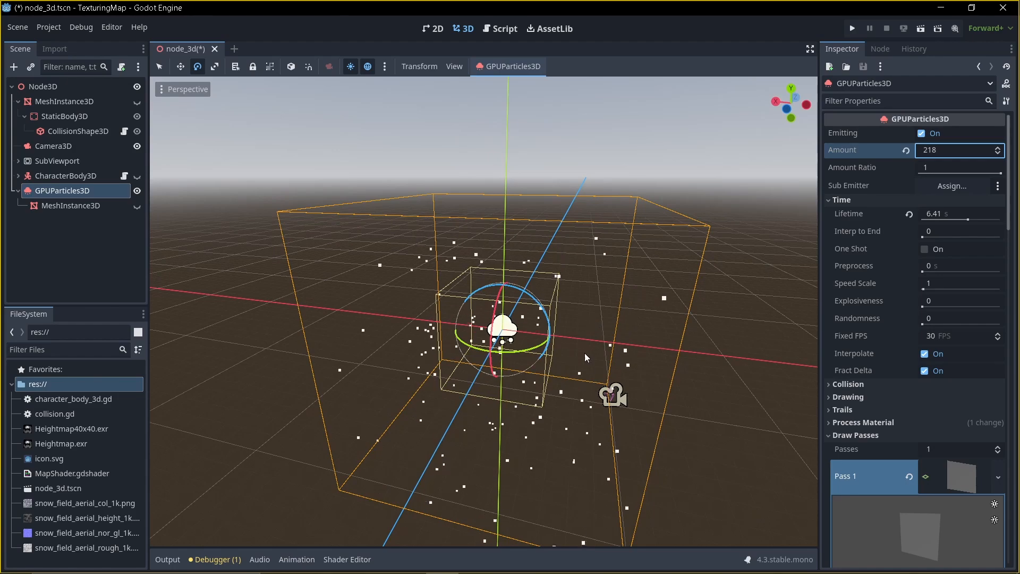
# Examine how the particles are distributed within the box volume and review the properties of the MeshInstance3D under GPUParticles3D
pyautogui.moveTo(587, 353); pyautogui.dragTo(591, 311, button='middle')
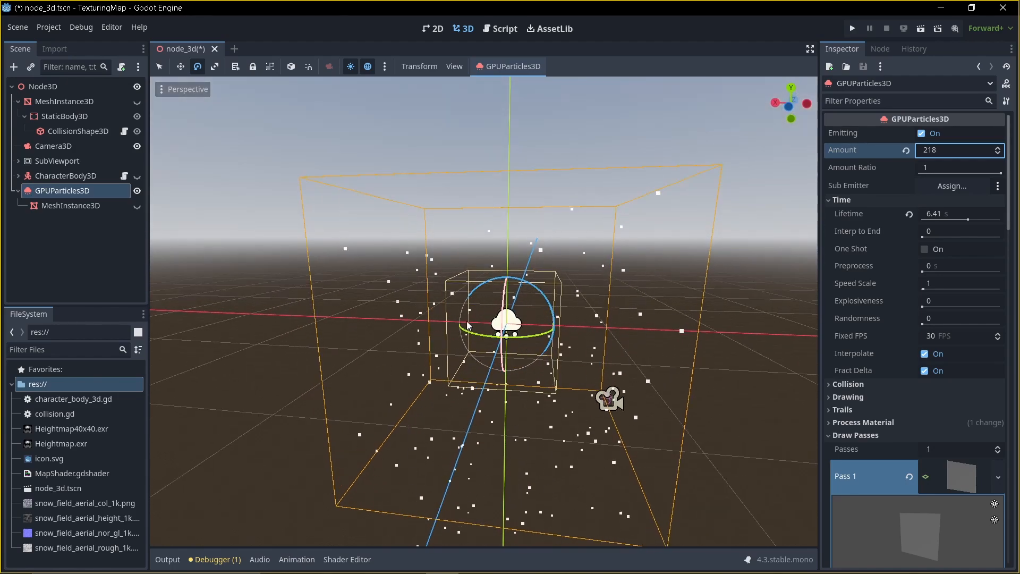
pyautogui.click(73, 206)
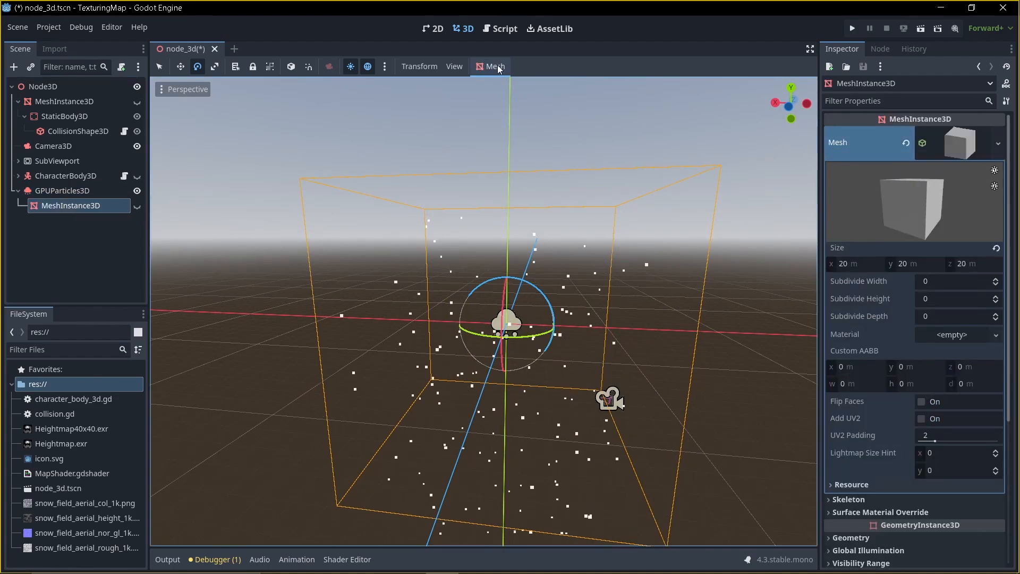
pyautogui.click(110, 225)
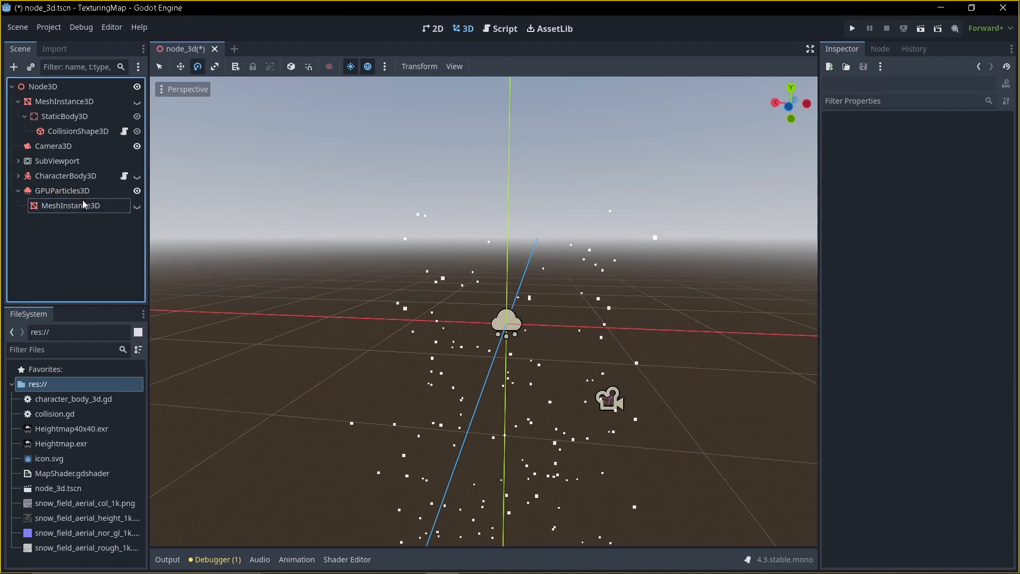
pyautogui.moveTo(530, 313); pyautogui.dragTo(502, 325, button='middle')
pyautogui.scroll(2, 502, 326)
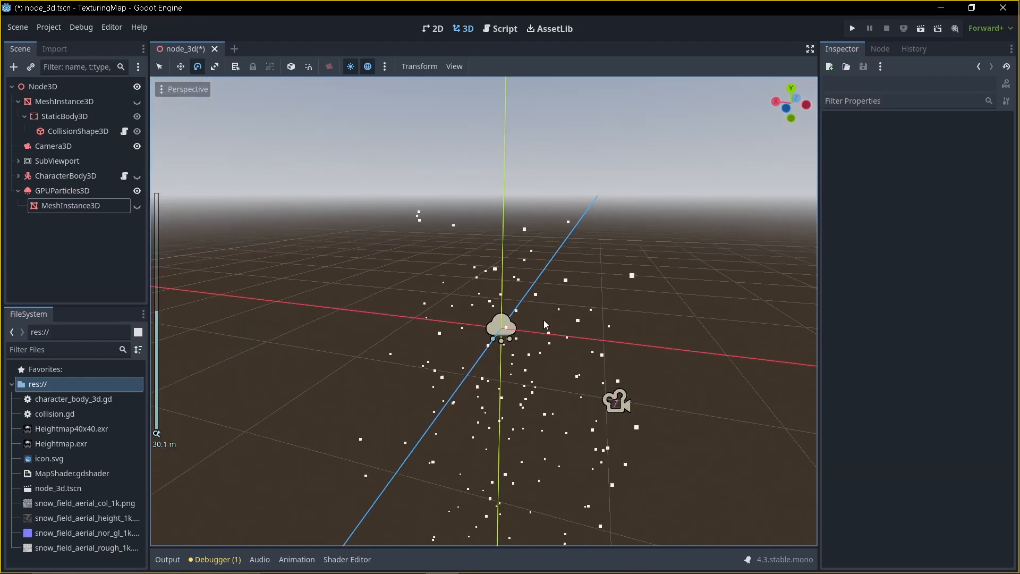
pyautogui.click(68, 205)
pyautogui.scroll(-5, 957, 255)
pyautogui.scroll(5, 969, 257)
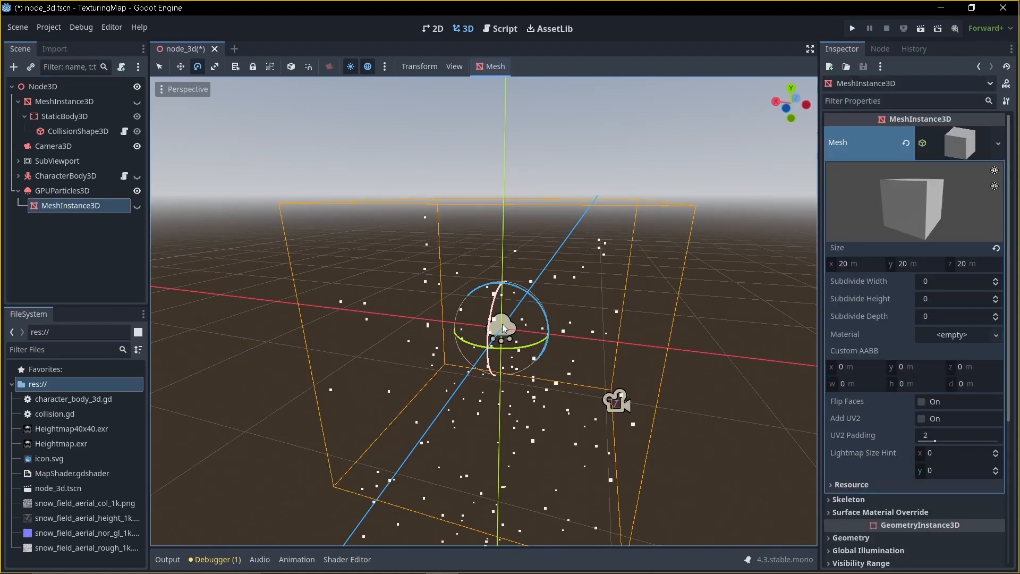
pyautogui.scroll(-5, 893, 346)
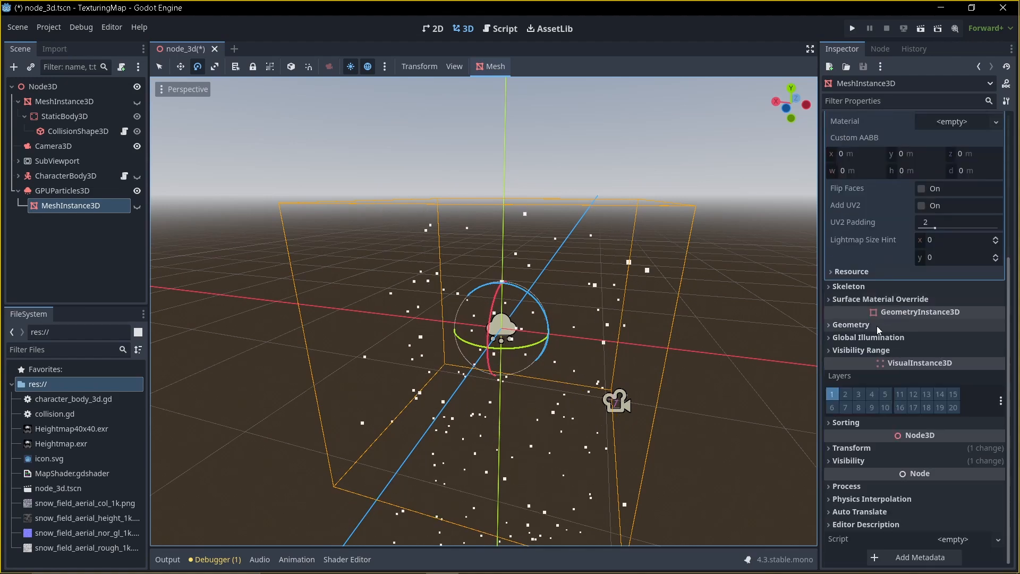
pyautogui.scroll(5, 910, 345)
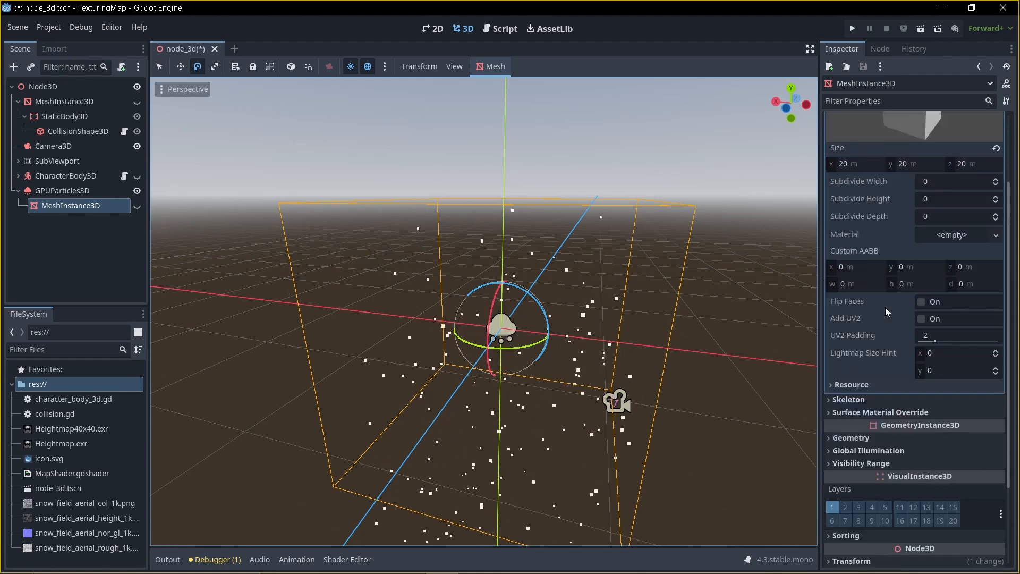
# Enable Turbulence in the process material of GPUParticles3D
pyautogui.click(61, 191)
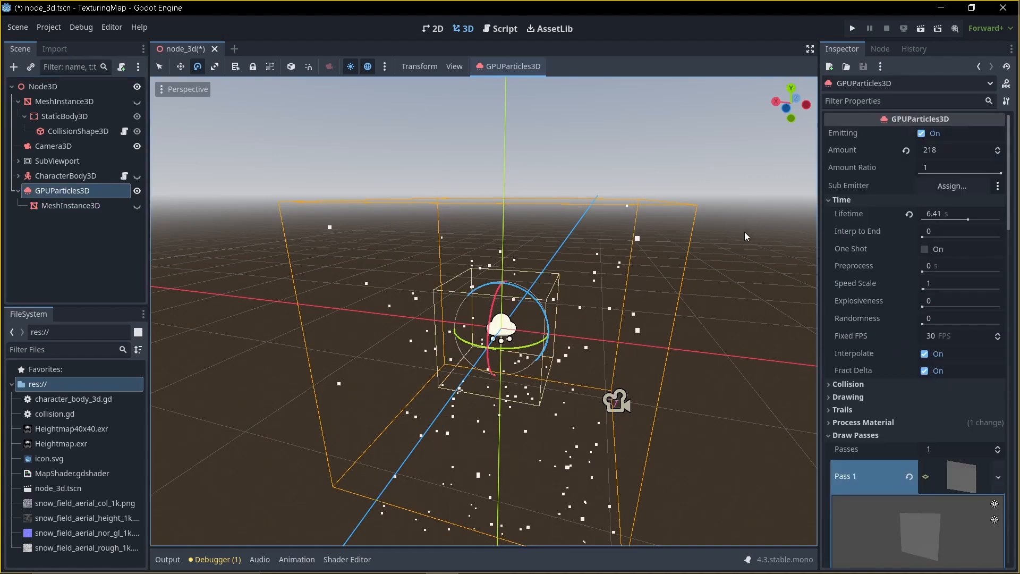
pyautogui.scroll(-12, 970, 274)
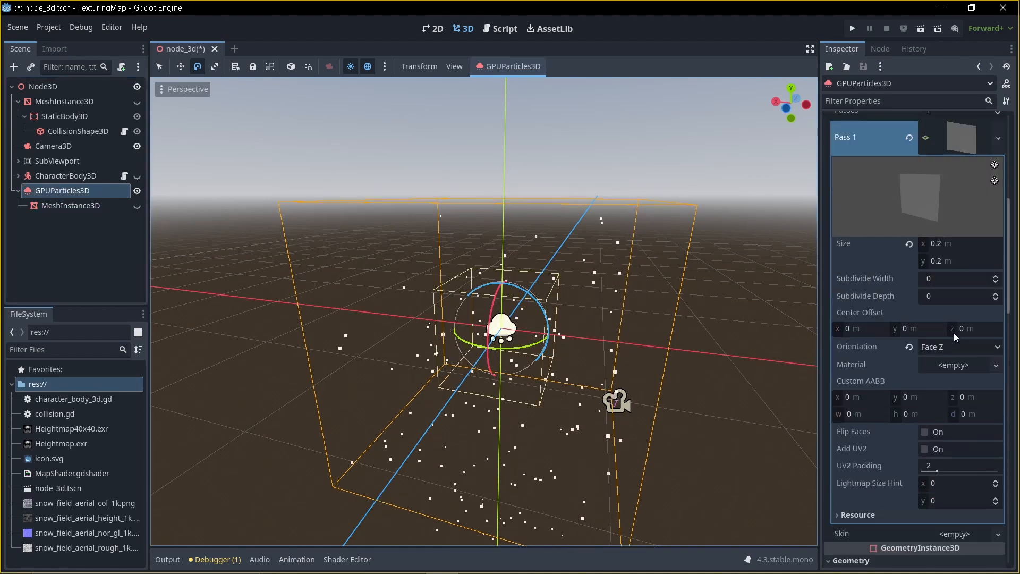
pyautogui.scroll(-8, 952, 338)
pyautogui.scroll(12, 952, 341)
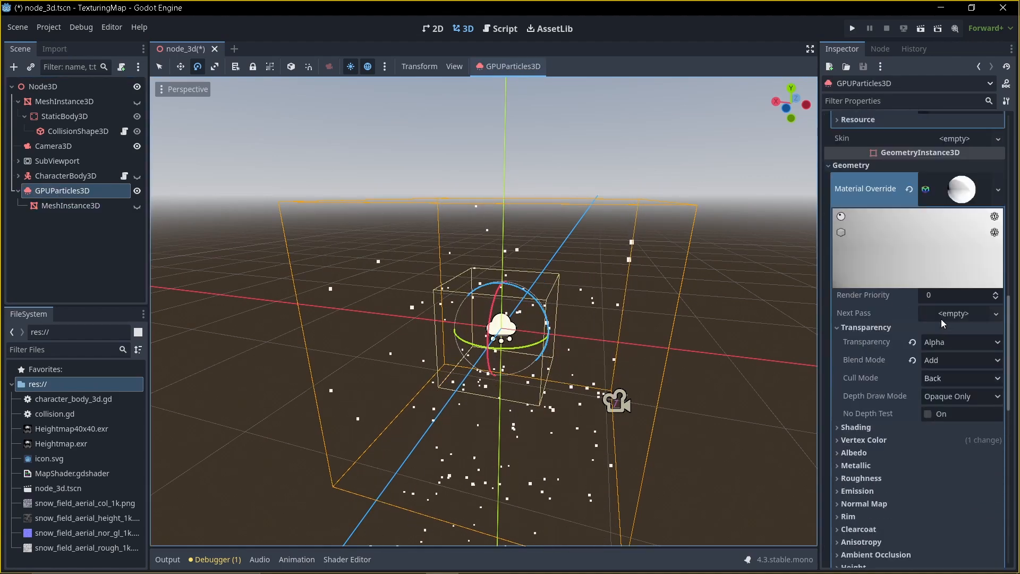
pyautogui.scroll(10, 944, 317)
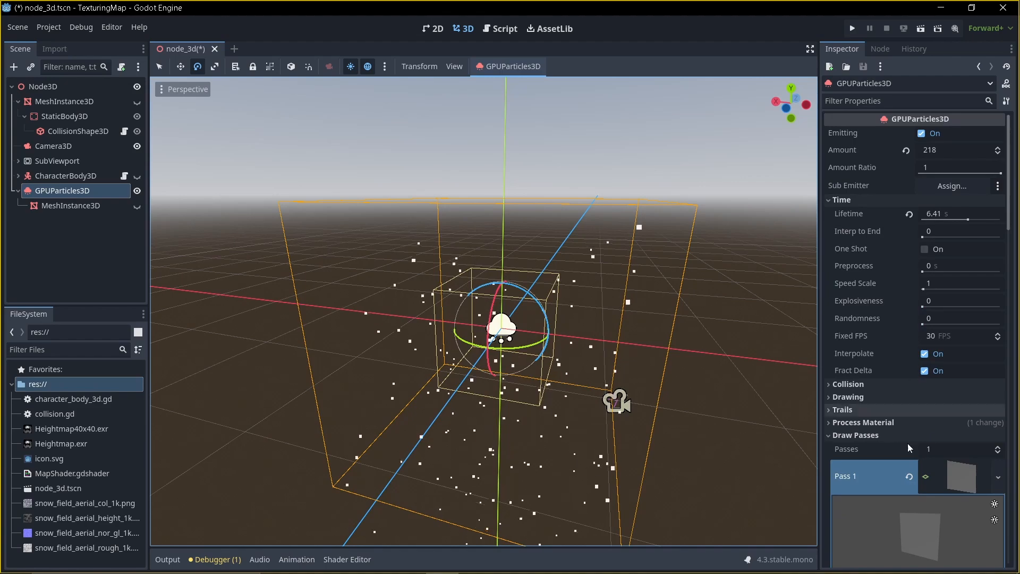
pyautogui.click(910, 423)
pyautogui.scroll(-5, 909, 423)
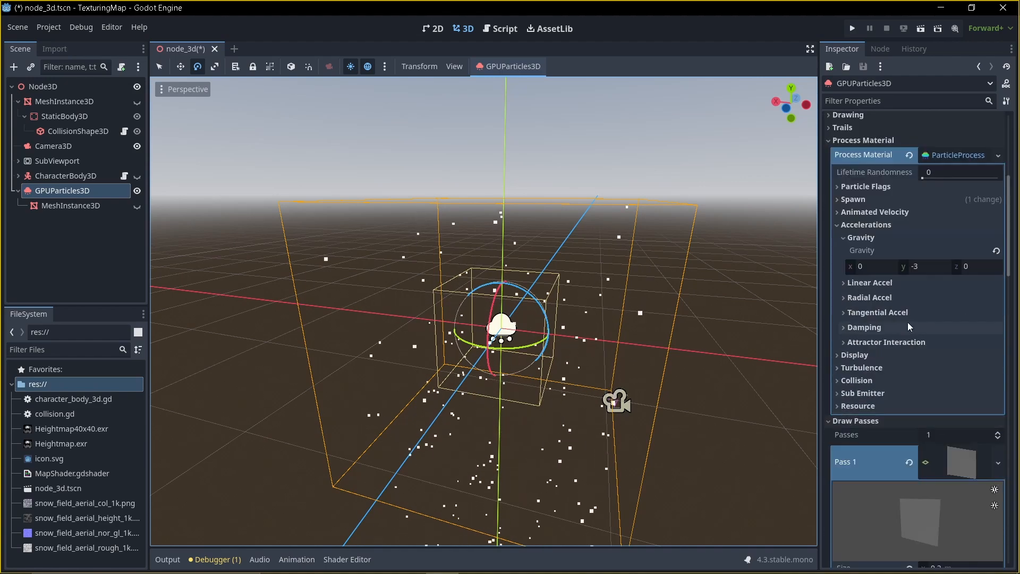
pyautogui.click(877, 225)
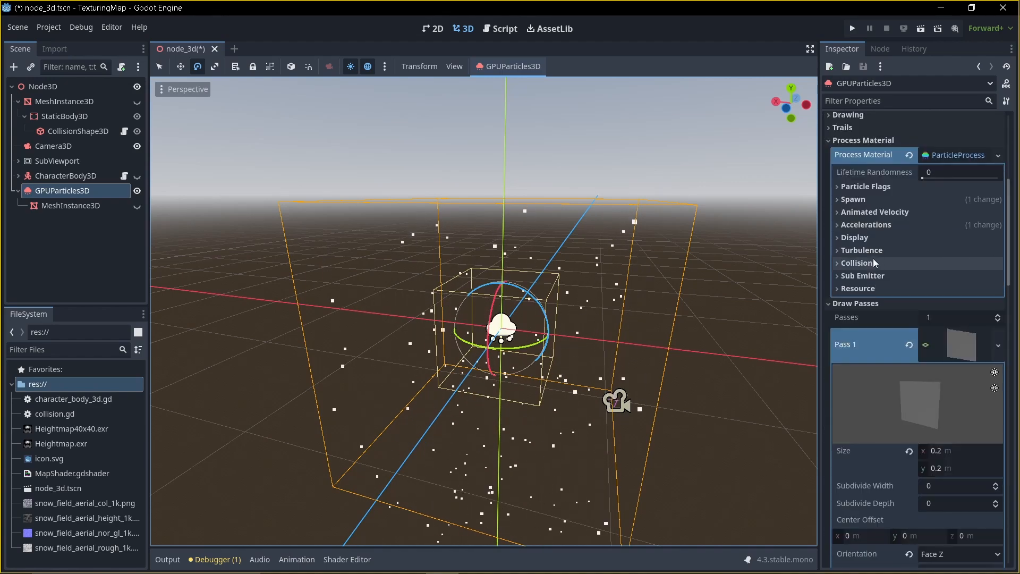
pyautogui.click(876, 249)
pyautogui.click(928, 265)
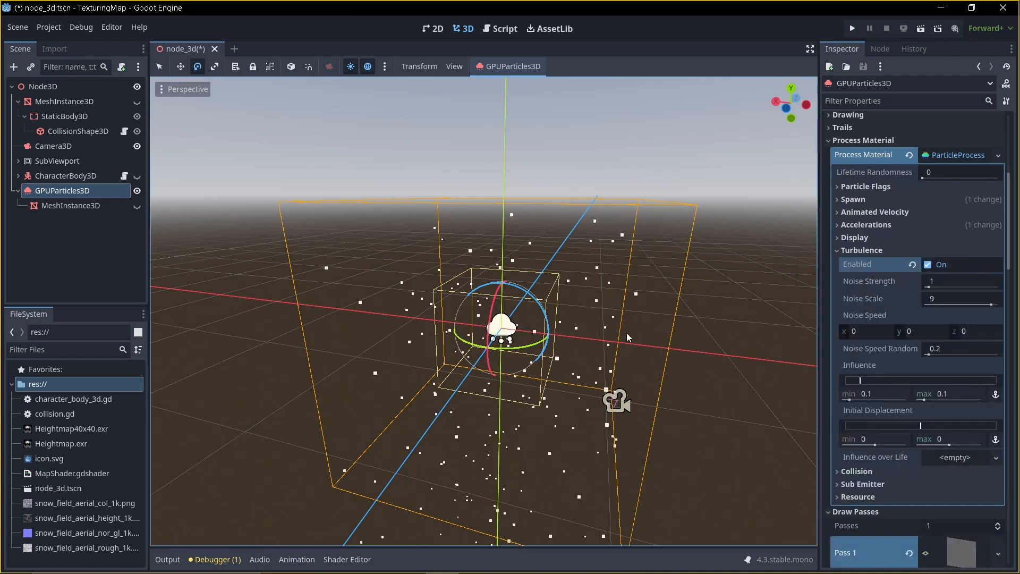
# Set the turbulence Noise Strength to 0.13 and Noise Scale to 2.715, checking the particle motion from several angles
pyautogui.moveTo(627, 333); pyautogui.dragTo(477, 266, button='middle')
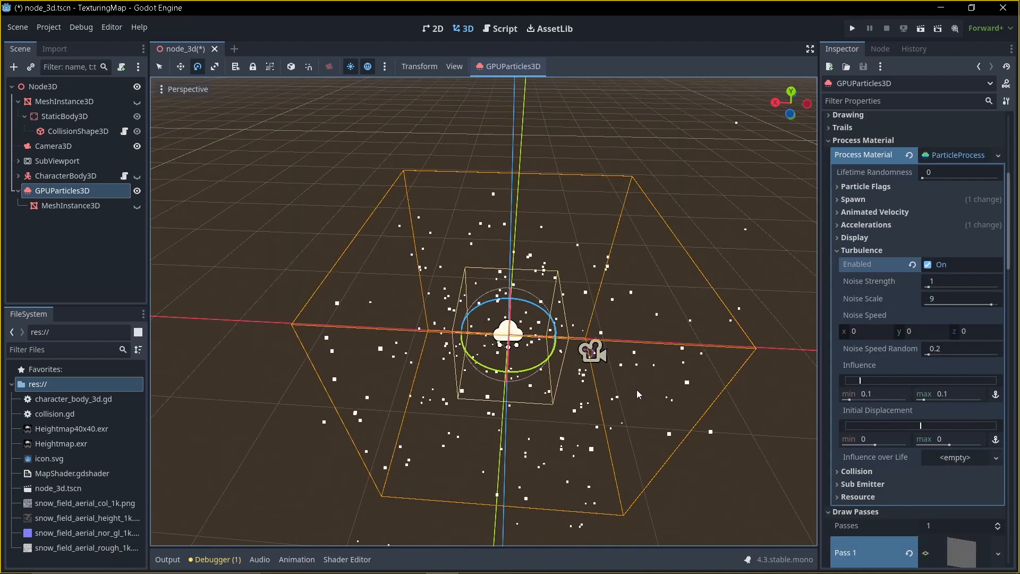
pyautogui.moveTo(590, 361); pyautogui.dragTo(555, 314, button='middle')
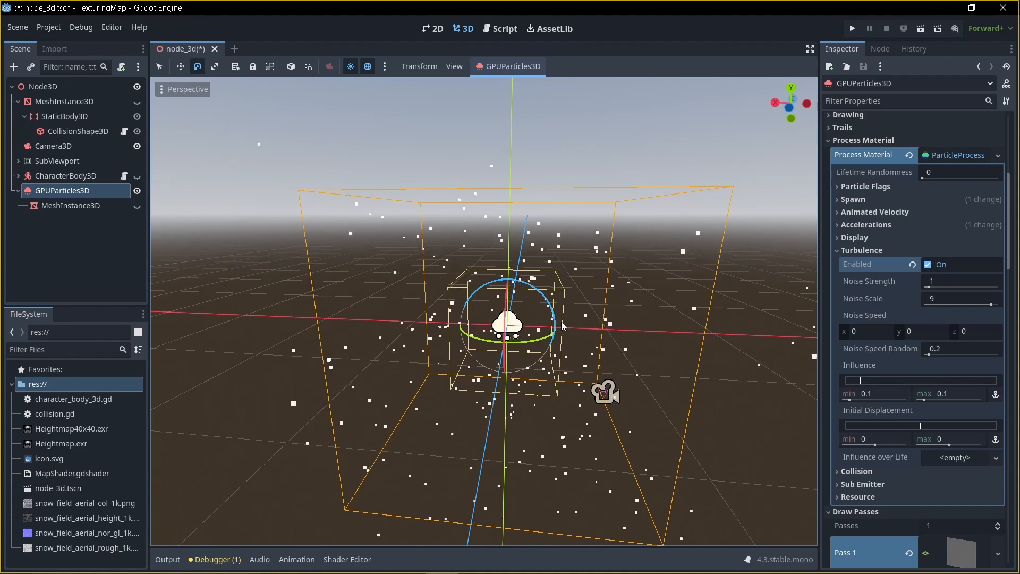
pyautogui.click(934, 291)
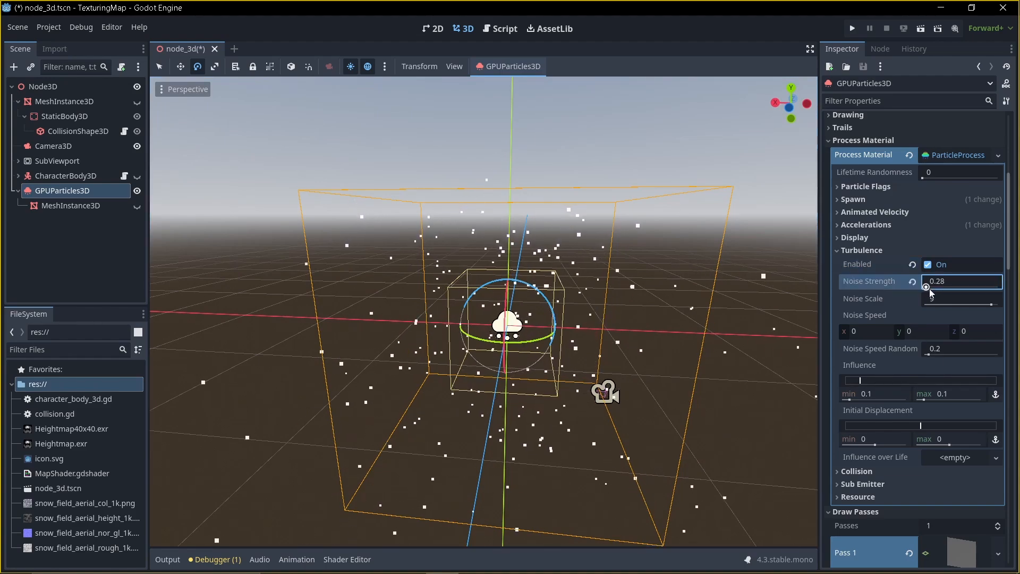
pyautogui.click(931, 295)
pyautogui.write('3.28')
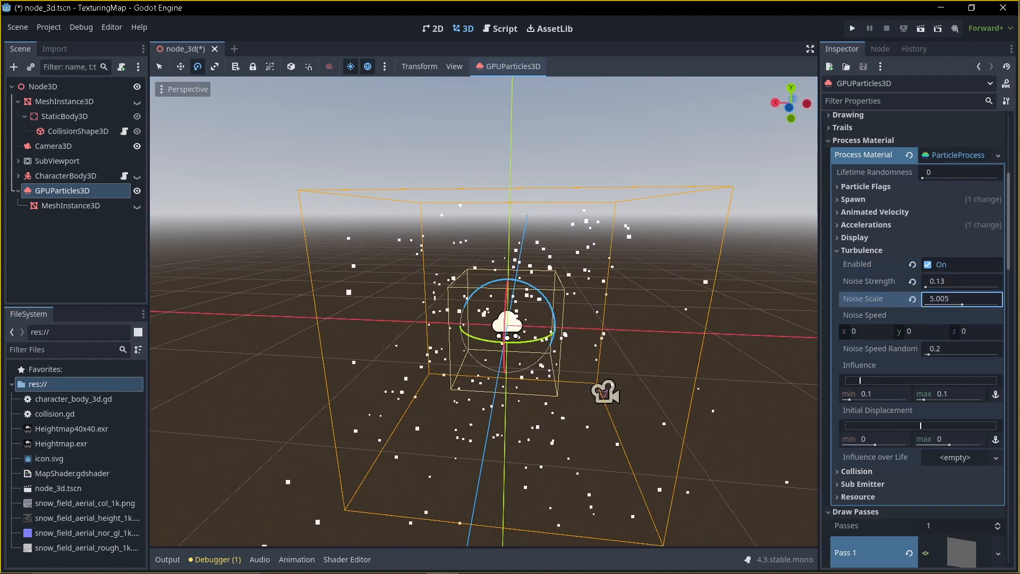
pyautogui.moveTo(943, 299); pyautogui.dragTo(885, 299)
pyautogui.moveTo(534, 338); pyautogui.dragTo(532, 296, button='middle')
pyautogui.moveTo(494, 374); pyautogui.dragTo(526, 366, button='middle')
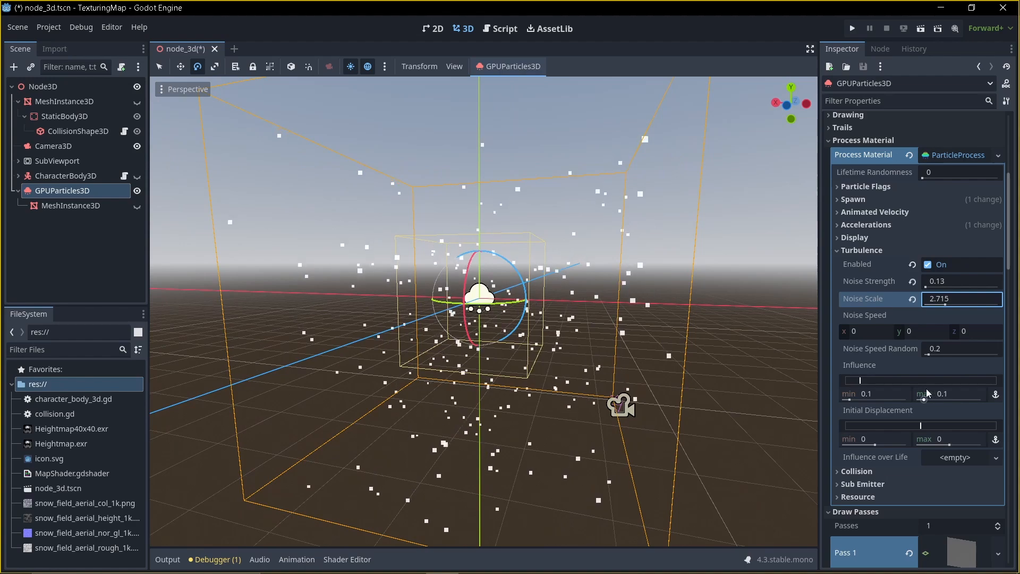
pyautogui.scroll(-5, 885, 379)
pyautogui.scroll(-10, 883, 376)
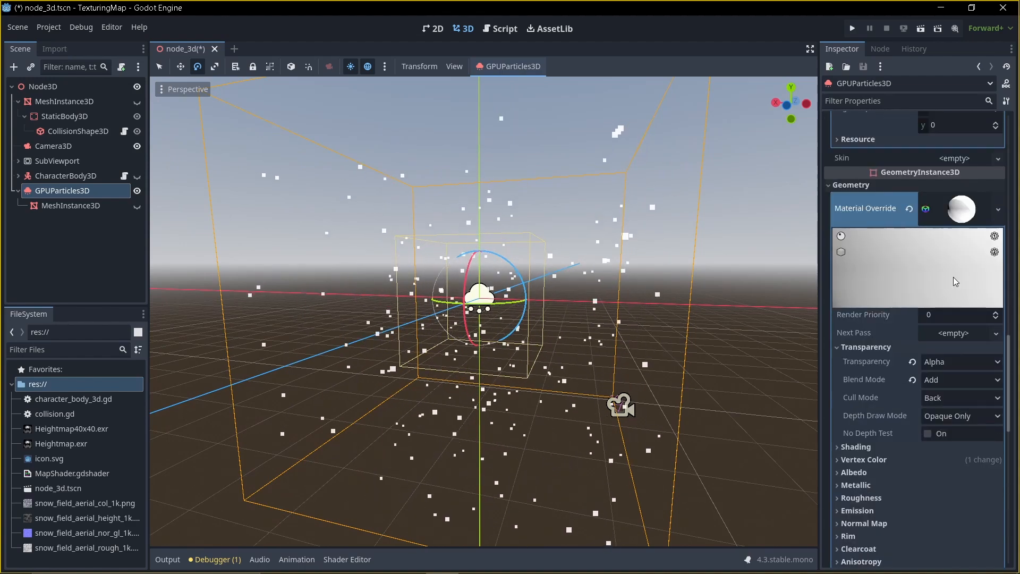
pyautogui.scroll(-1, 920, 314)
pyautogui.scroll(-4, 920, 314)
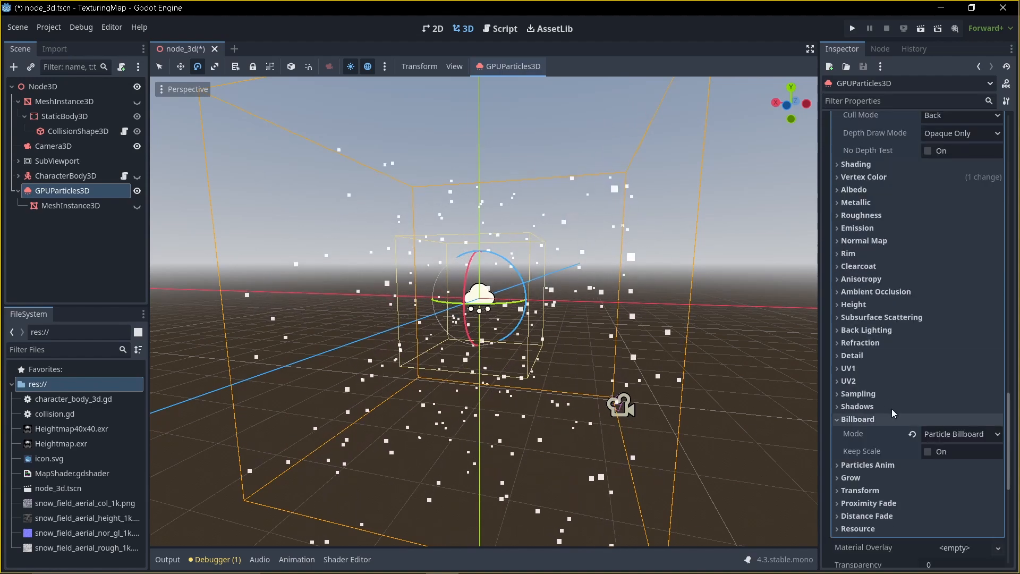
pyautogui.scroll(6, 903, 291)
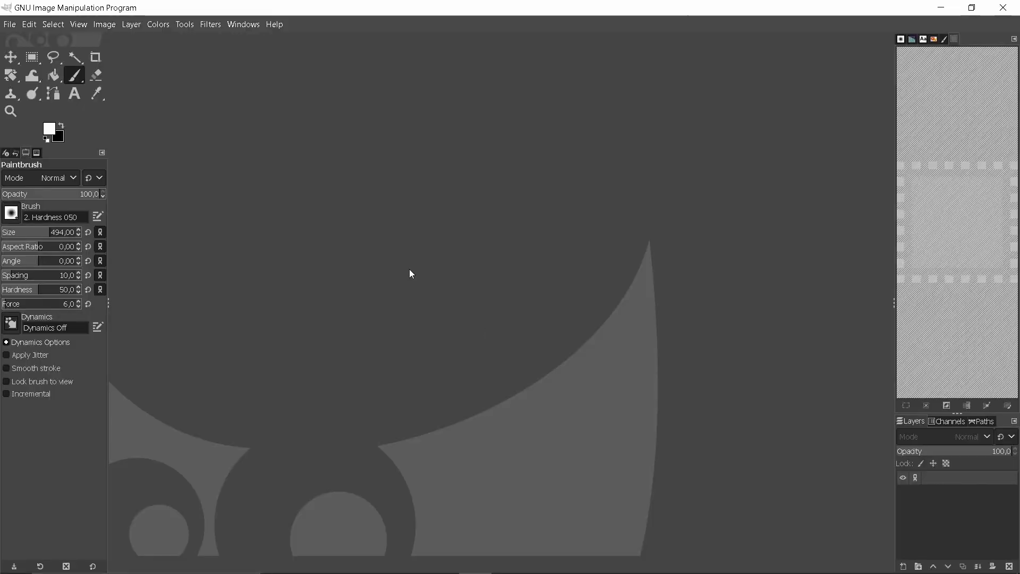
# In GIMP, create a new 512 × 512 px image and add an alpha channel to its Background layer
pyautogui.click(10, 29)
pyautogui.click(18, 42)
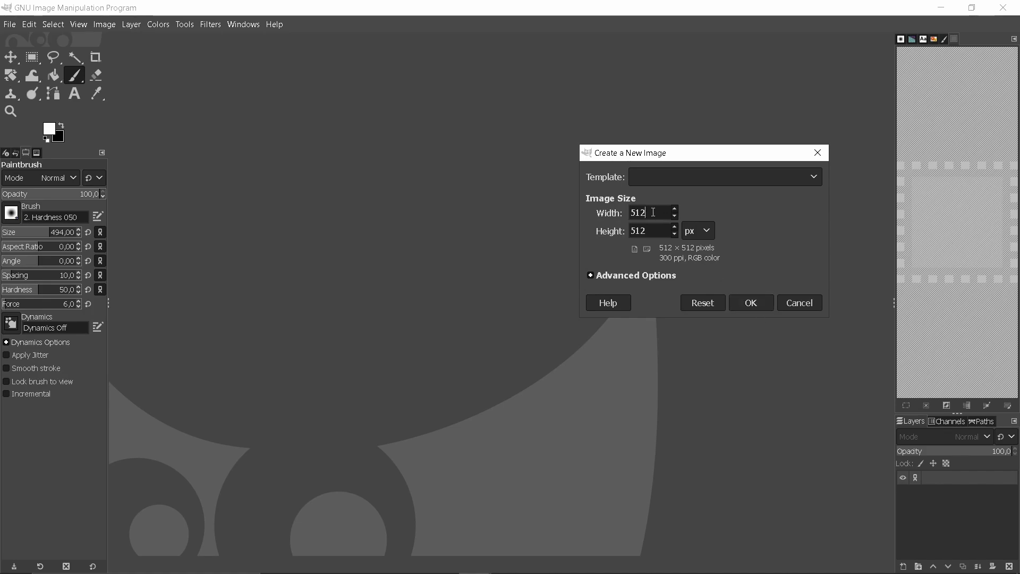
pyautogui.click(742, 305)
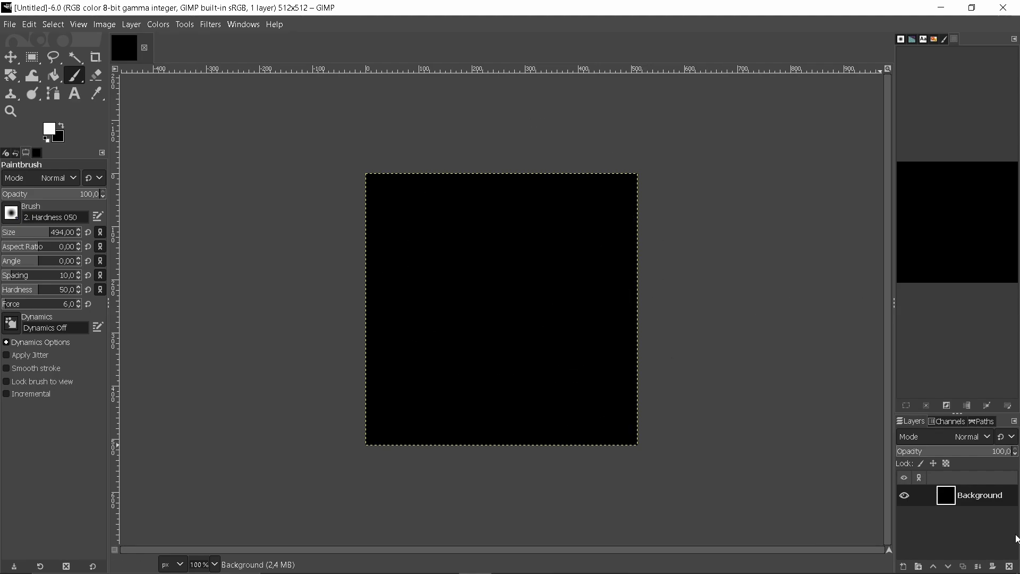
pyautogui.rightClick(968, 501)
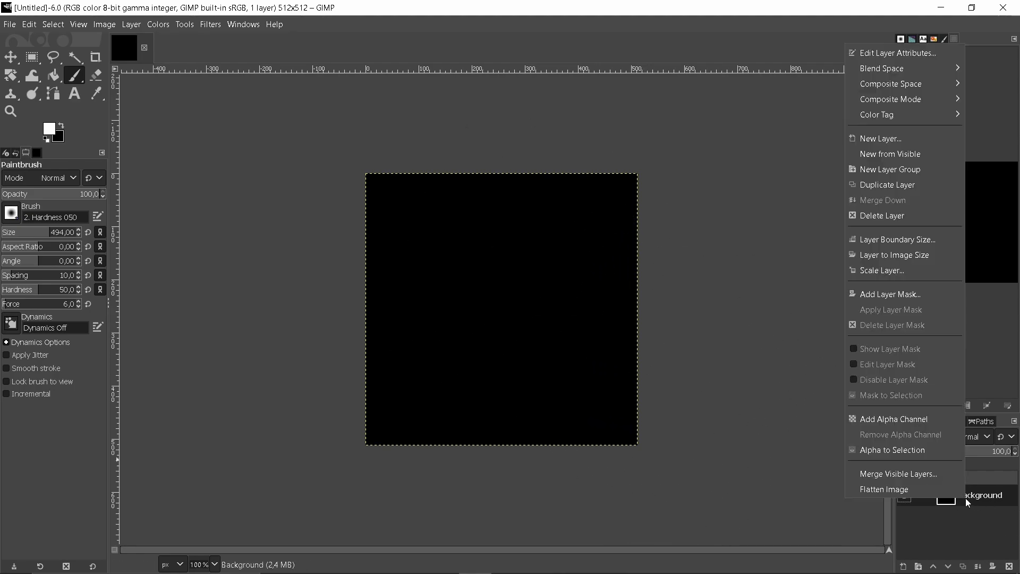
pyautogui.click(898, 419)
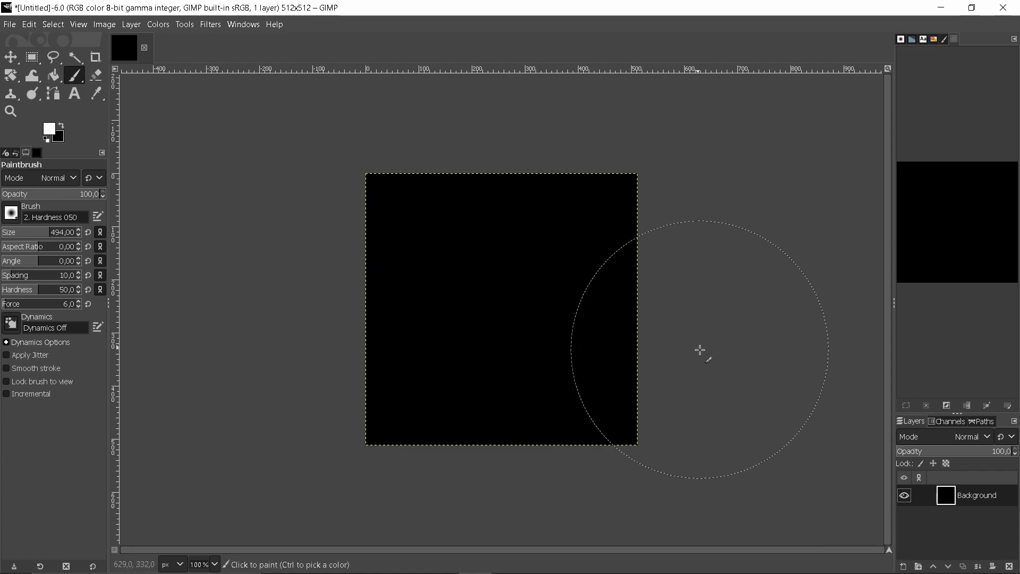
# Erase the entire Background layer to full transparency, including the trial white brush stroke
pyautogui.click(351, 216)
pyautogui.moveTo(394, 222)
pyautogui.mouseDown()
pyautogui.moveTo(491, 283)
pyautogui.moveTo(558, 255)
pyautogui.mouseUp()
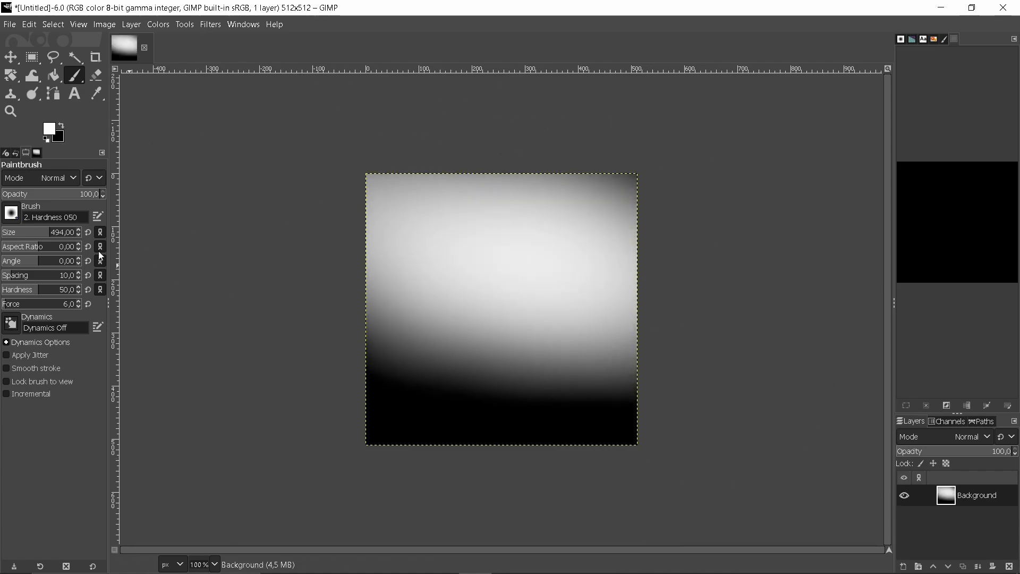
pyautogui.click(96, 76)
pyautogui.moveTo(468, 216)
pyautogui.mouseDown()
pyautogui.moveTo(473, 278)
pyautogui.moveTo(567, 308)
pyautogui.mouseUp()
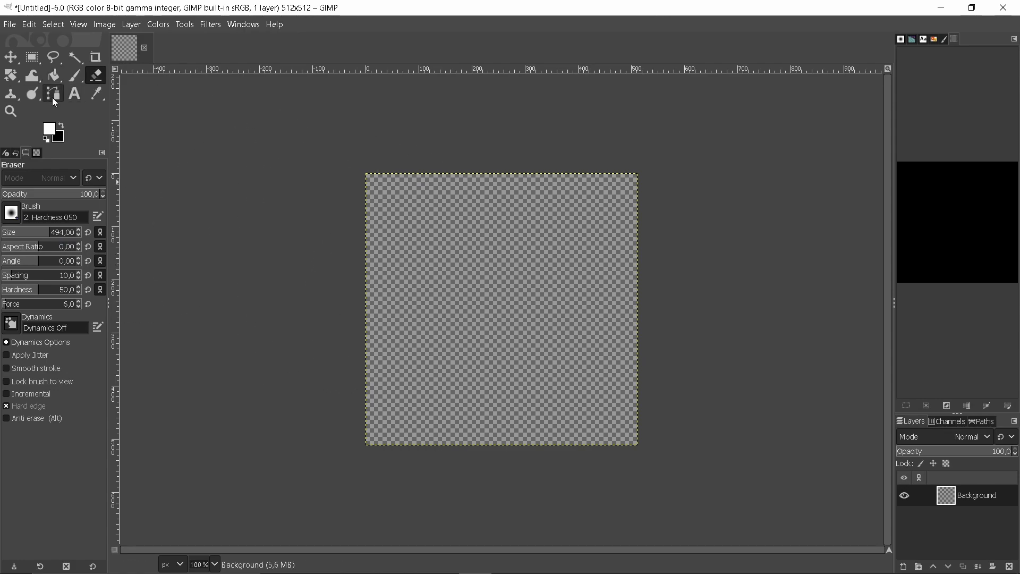
# Build up a soft white dot at the canvas centre with the Paintbrush, using the Hardness 050 brush at size 408
pyautogui.click(74, 76)
pyautogui.click(13, 215)
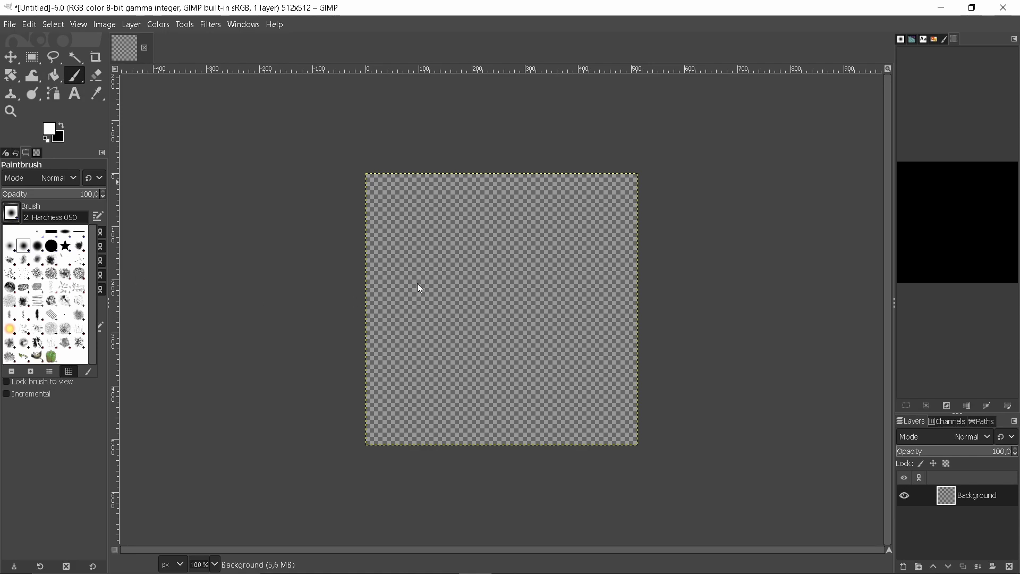
pyautogui.click(238, 248)
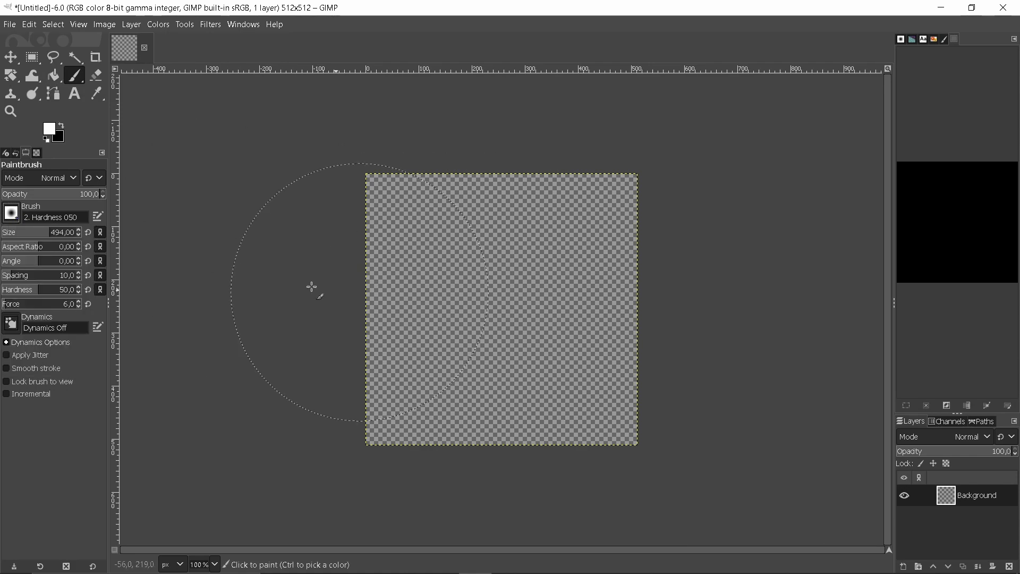
pyautogui.scroll(-5, 50, 233)
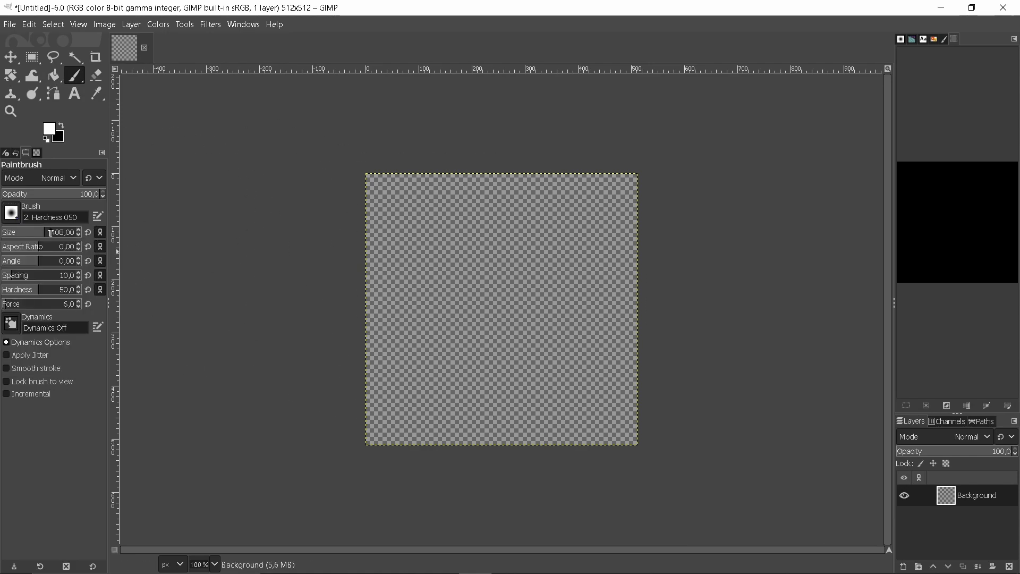
pyautogui.click(506, 315)
pyautogui.click(506, 314)
pyautogui.click(505, 315)
pyautogui.click(506, 315)
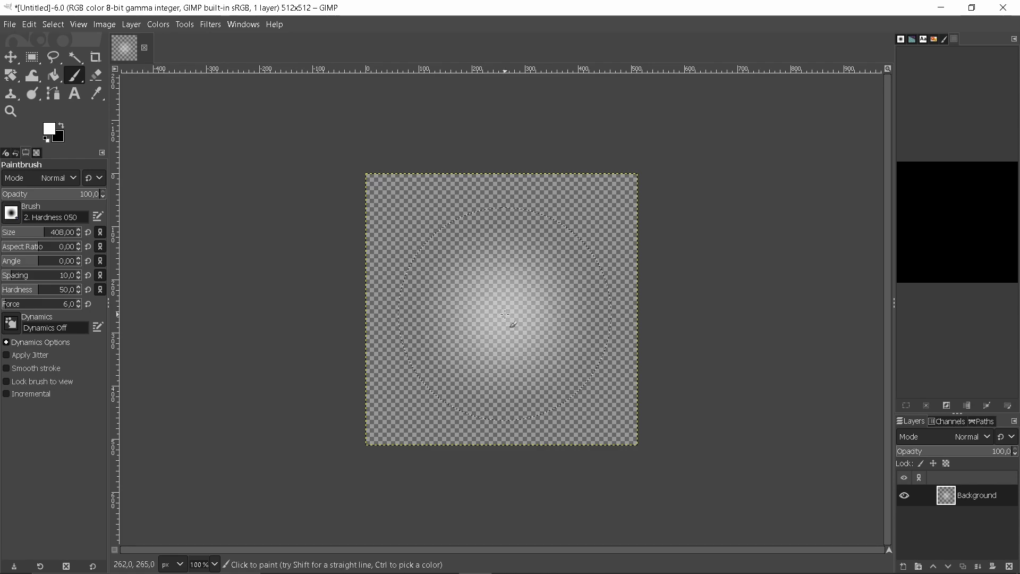
pyautogui.click(505, 315)
pyautogui.click(505, 315)
pyautogui.click(505, 315)
pyautogui.click(505, 314)
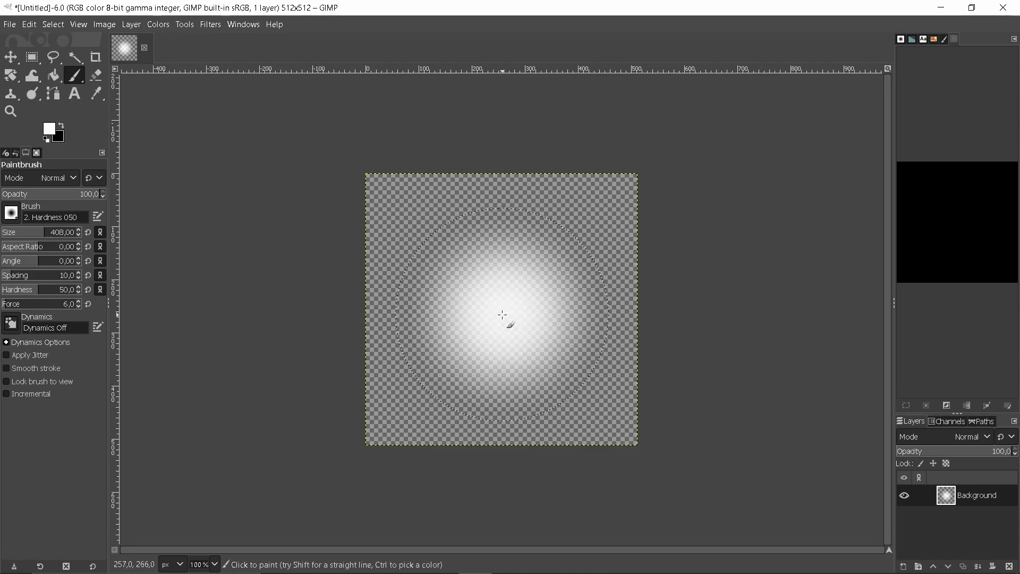
pyautogui.click(503, 315)
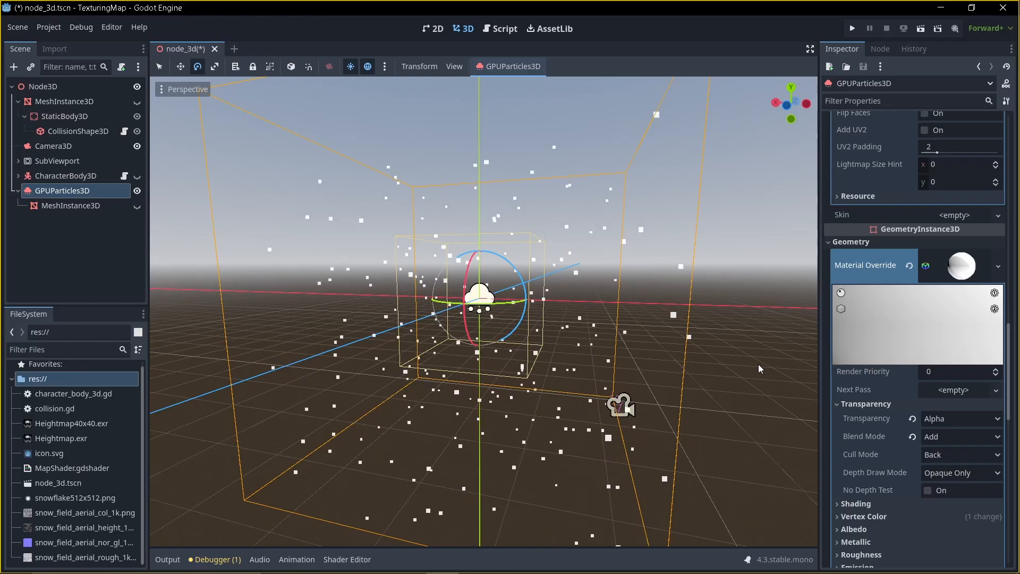
# Assign snowflake512x512.png as the Albedo texture of the GPUParticles3D Material Override
pyautogui.click(82, 500)
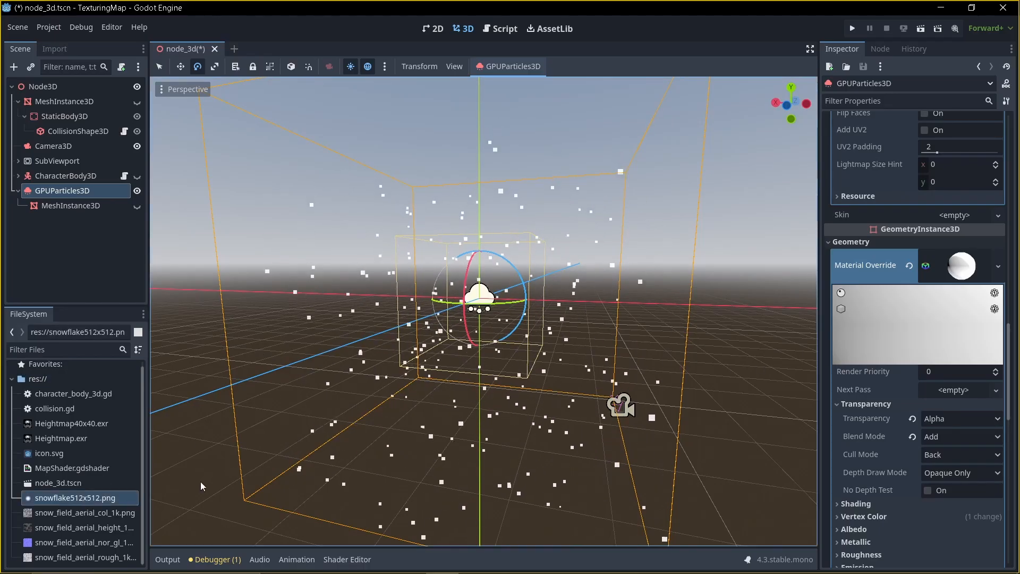
pyautogui.scroll(-4, 951, 419)
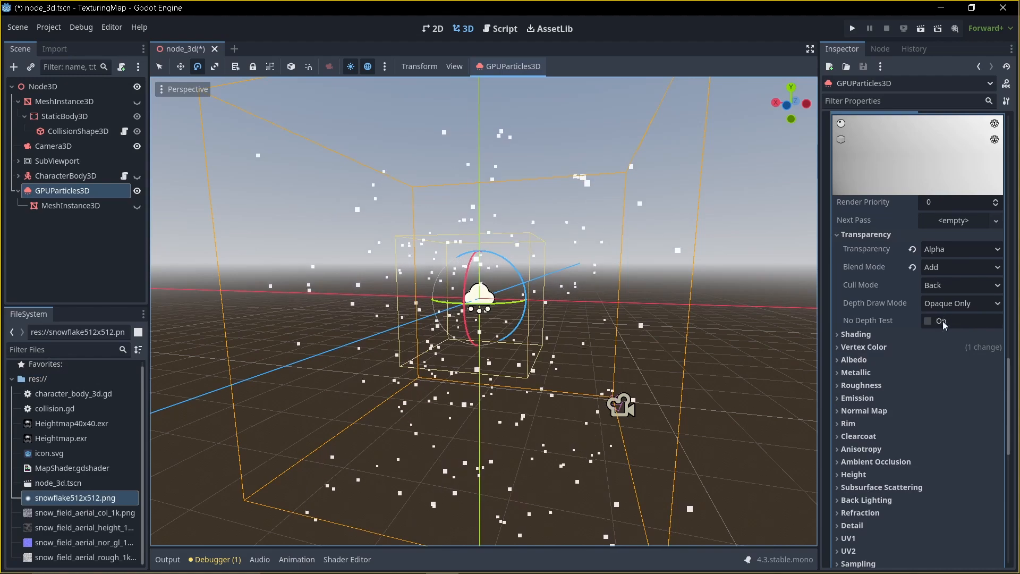
pyautogui.scroll(-1, 943, 340)
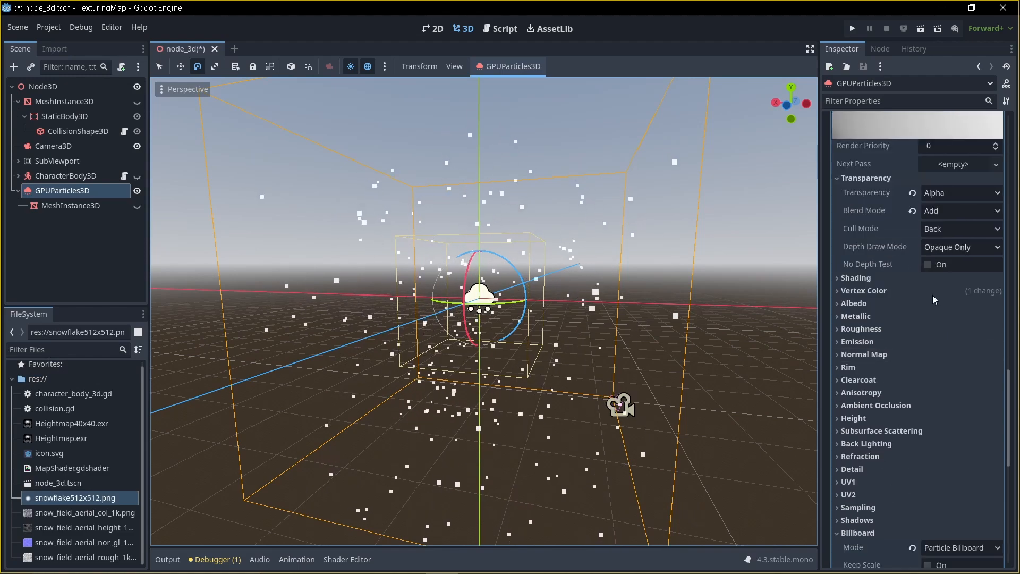
pyautogui.click(898, 304)
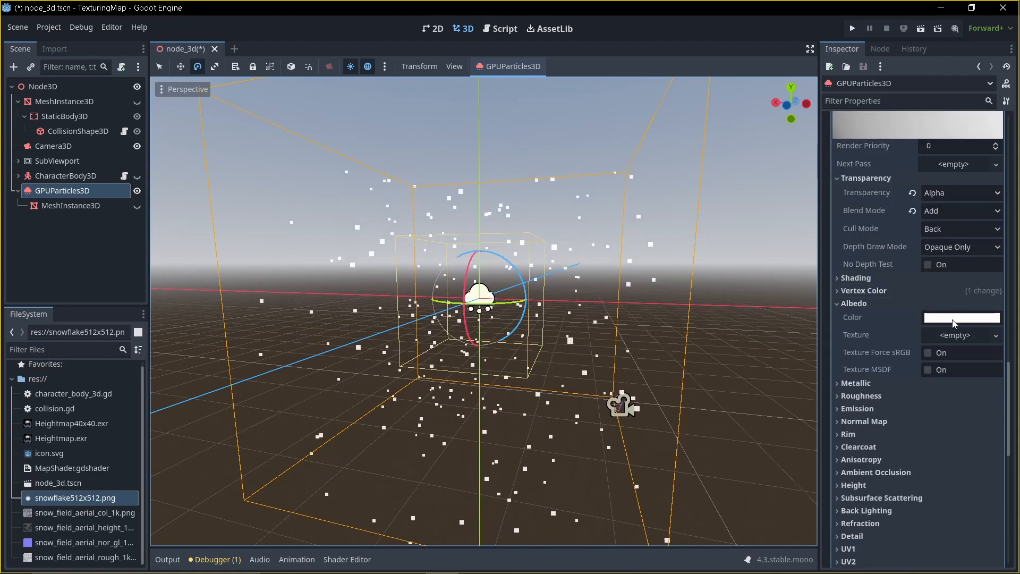
pyautogui.click(964, 335)
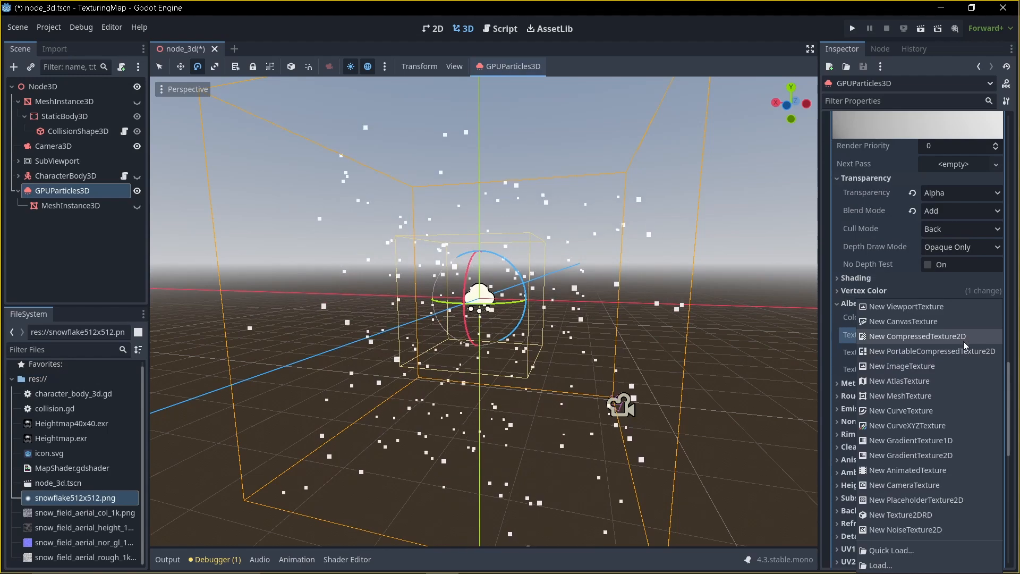
pyautogui.click(902, 553)
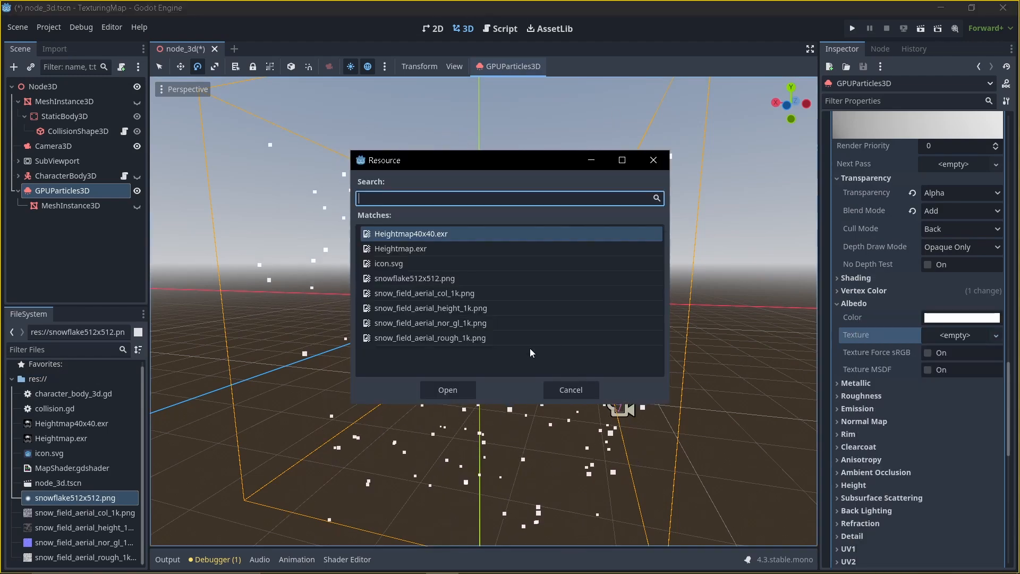
pyautogui.click(436, 281)
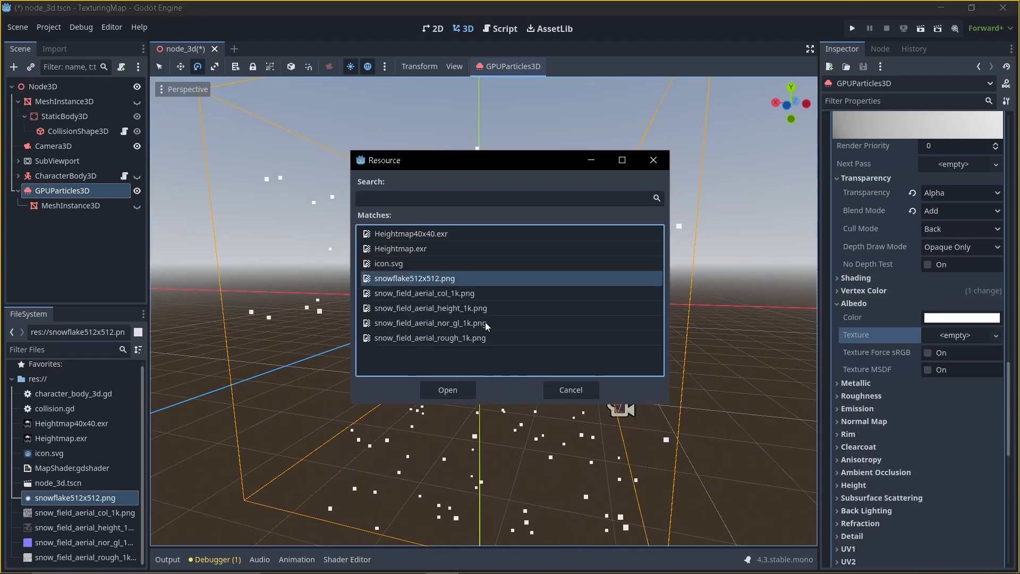
pyautogui.click(466, 388)
# Inspect the textured snowflakes in the 3D viewport up close and from farther away, and run the current scene
pyautogui.scroll(2, 437, 357)
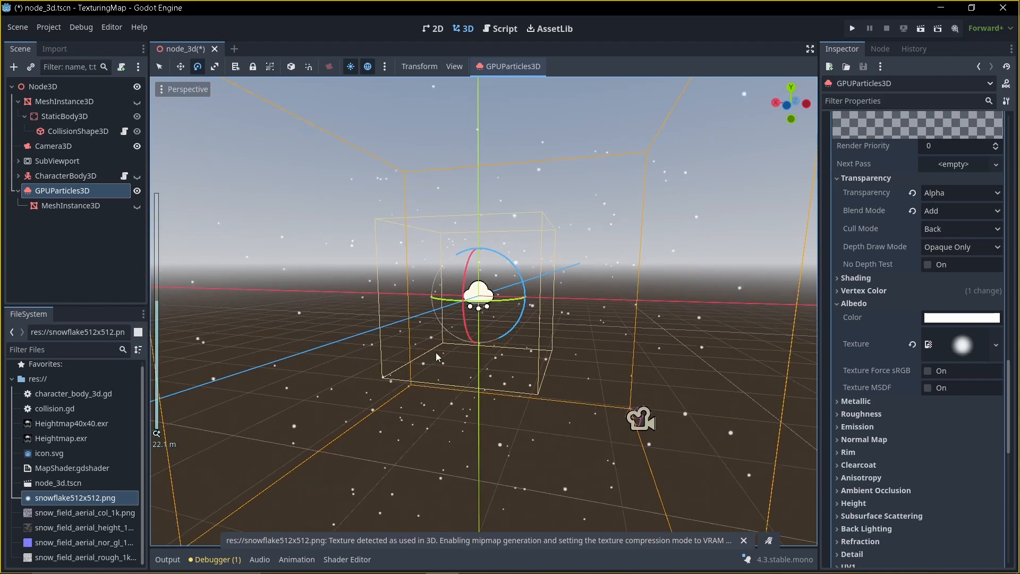
pyautogui.keyDown('shift'); pyautogui.moveTo(346, 338); pyautogui.dragTo(418, 356, button='middle'); pyautogui.keyUp('shift')
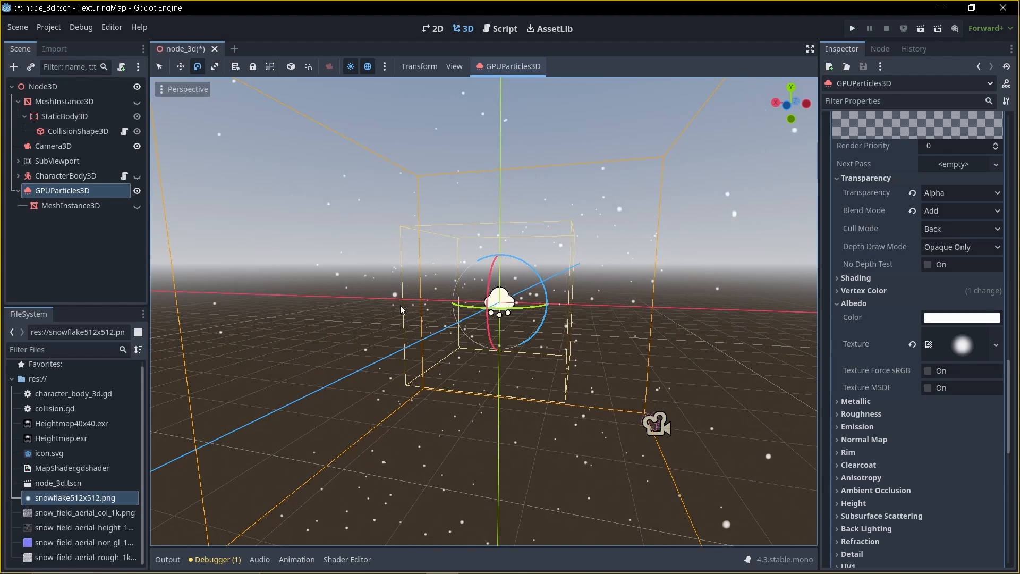
pyautogui.scroll(-6, 445, 350)
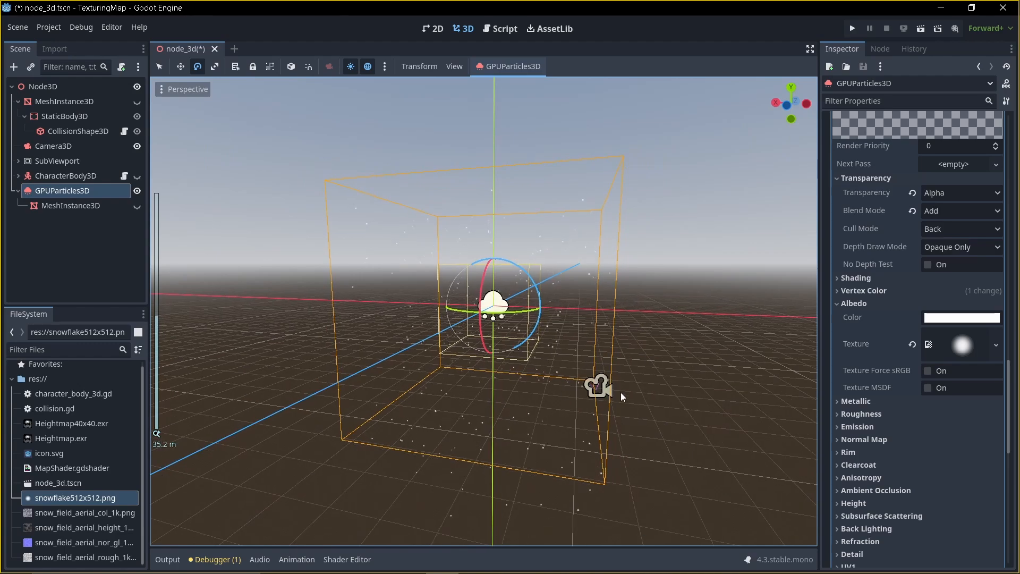
pyautogui.click(923, 31)
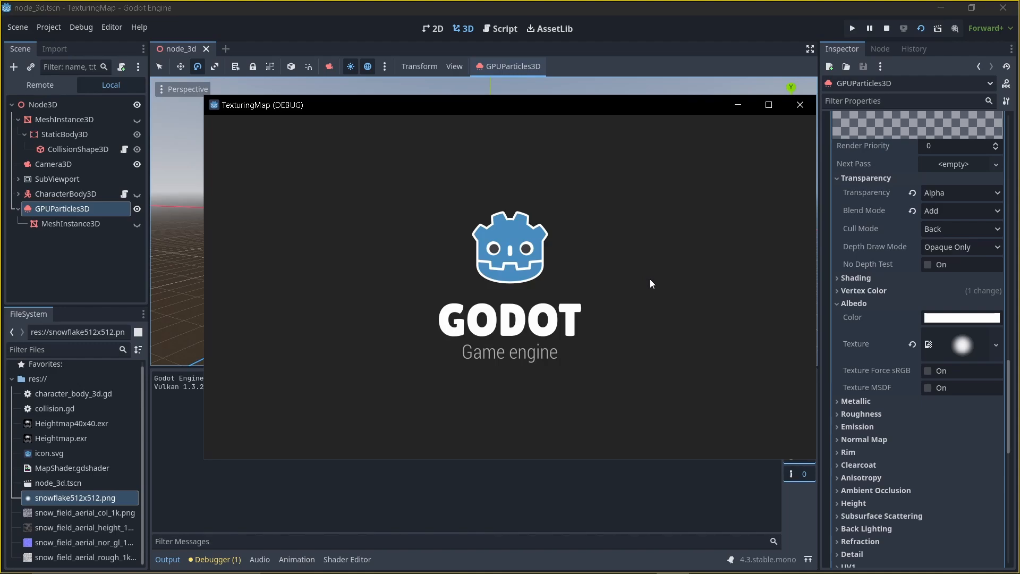
# Set the GPUParticles3D Amount to 443 while the scene is running, and check the denser snowfall in the game window
pyautogui.scroll(6, 925, 235)
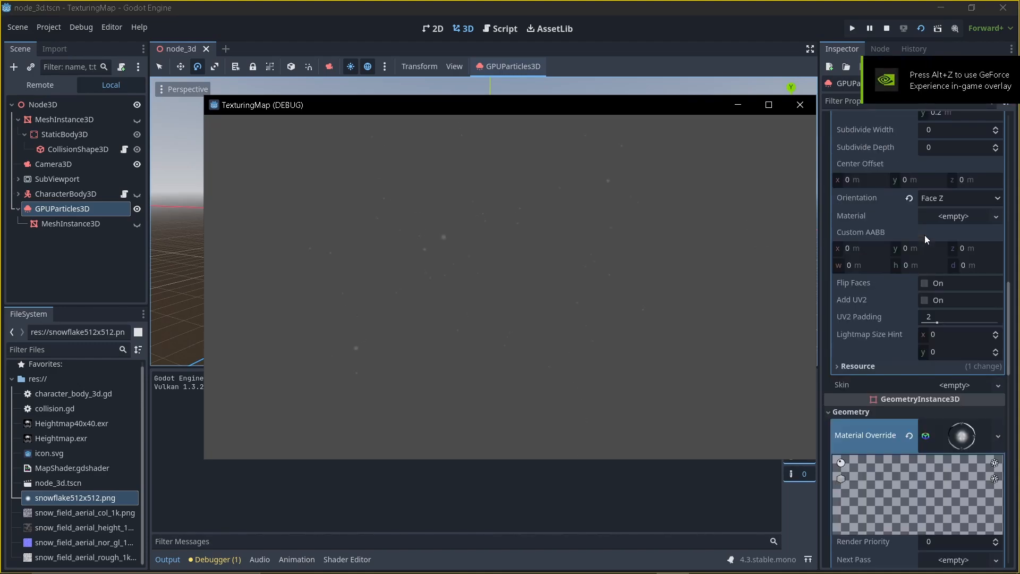
pyautogui.scroll(14, 925, 235)
pyautogui.moveTo(941, 154); pyautogui.dragTo(982, 154)
pyautogui.hotkey('alt', 'Tab')
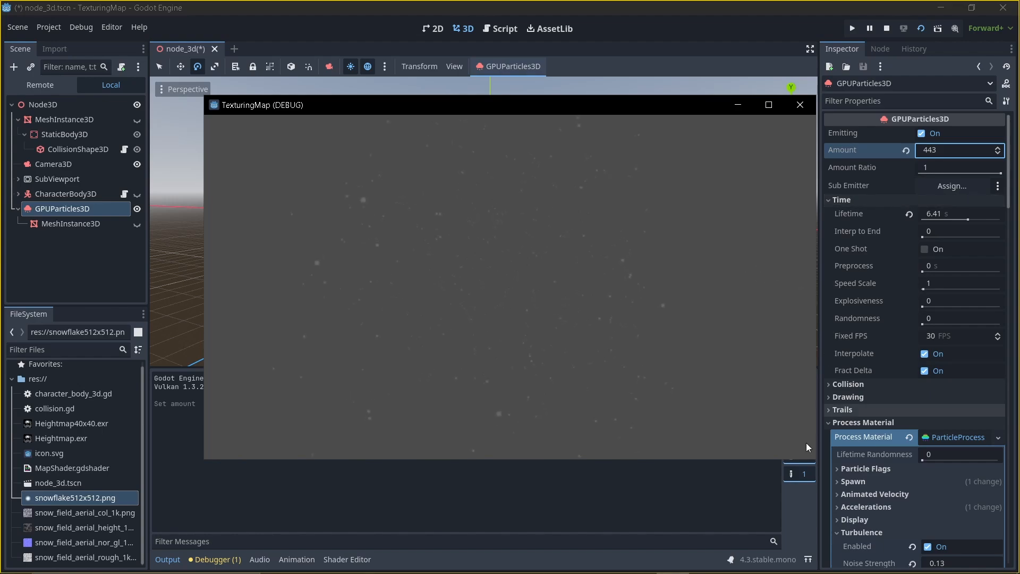
pyautogui.click(825, 455)
# Assign a new CurveTexture to the Alpha Curve in the process material's Display Color Curves and expand it
pyautogui.scroll(-2, 856, 445)
pyautogui.scroll(-2, 888, 439)
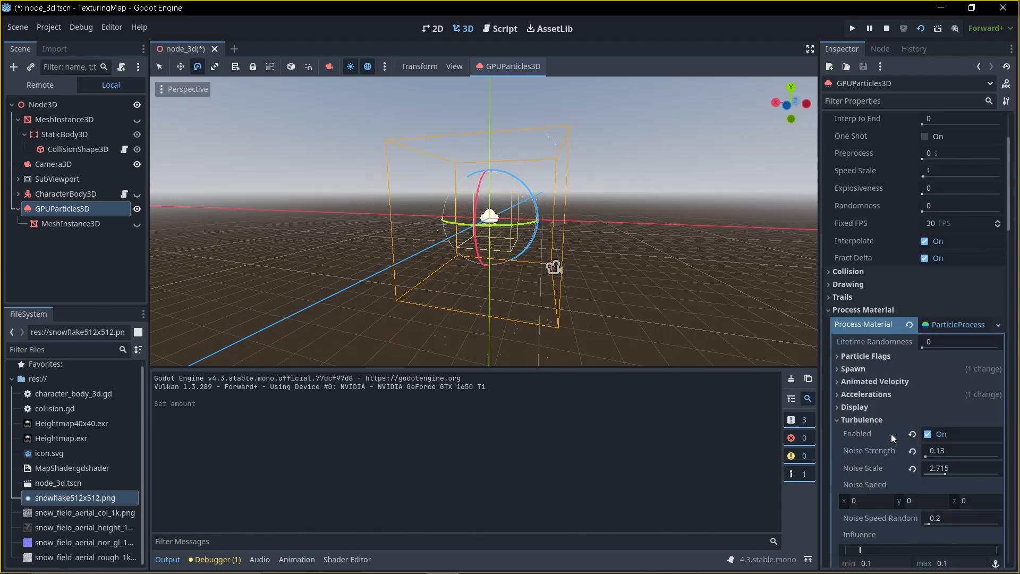
pyautogui.click(857, 421)
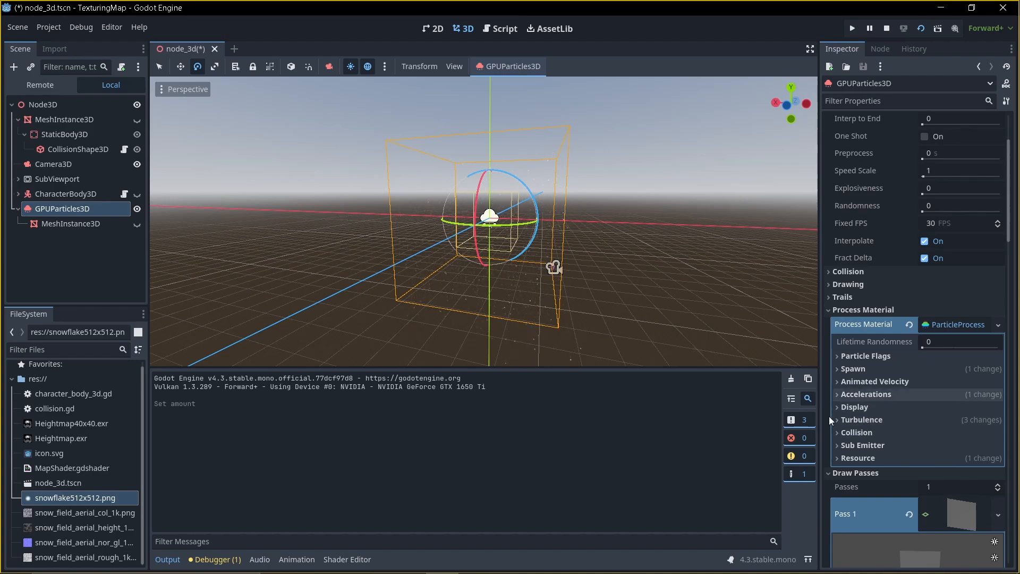
pyautogui.click(872, 408)
pyautogui.click(871, 449)
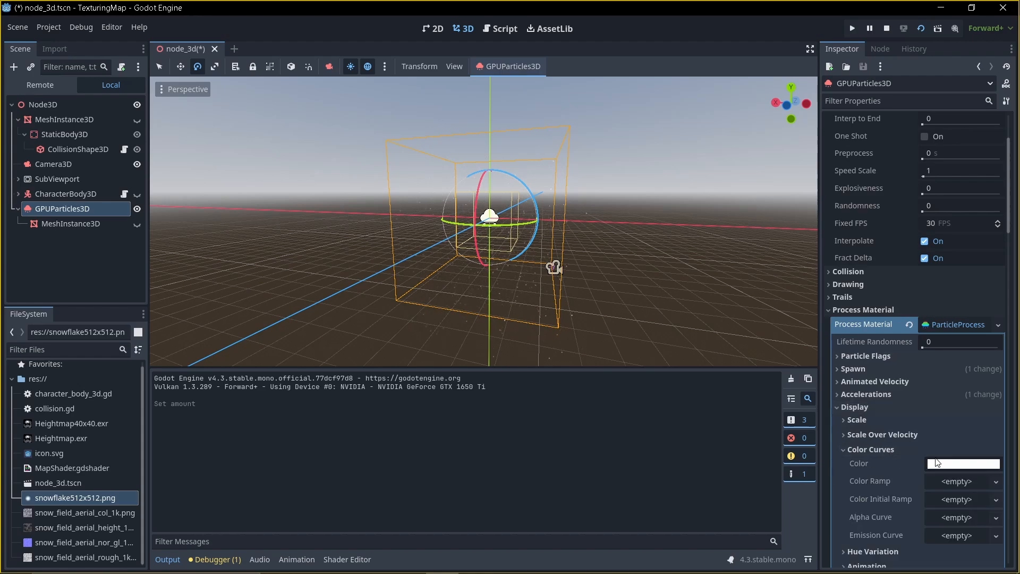
pyautogui.scroll(-2, 942, 457)
pyautogui.click(955, 462)
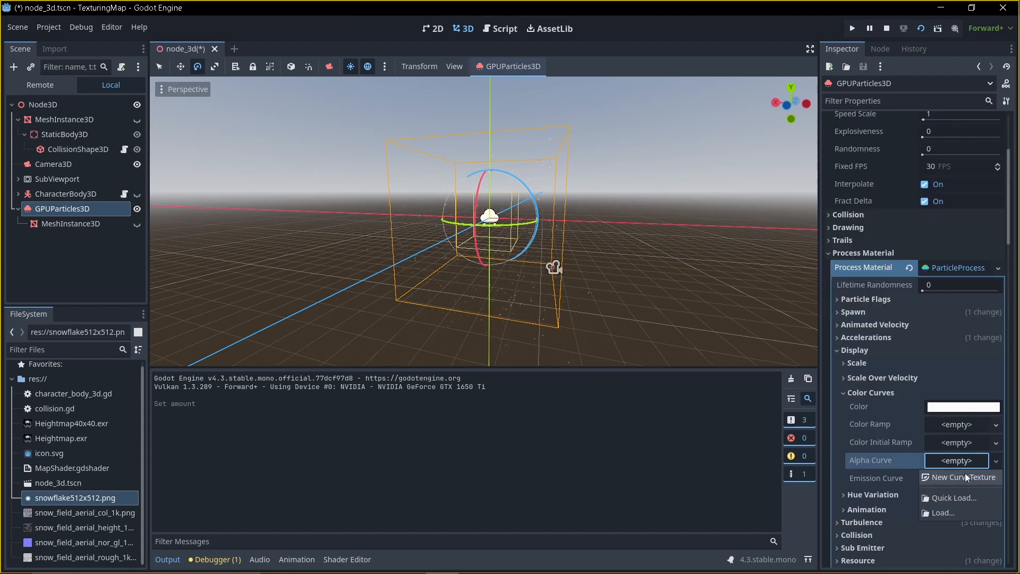
pyautogui.click(965, 473)
pyautogui.click(967, 460)
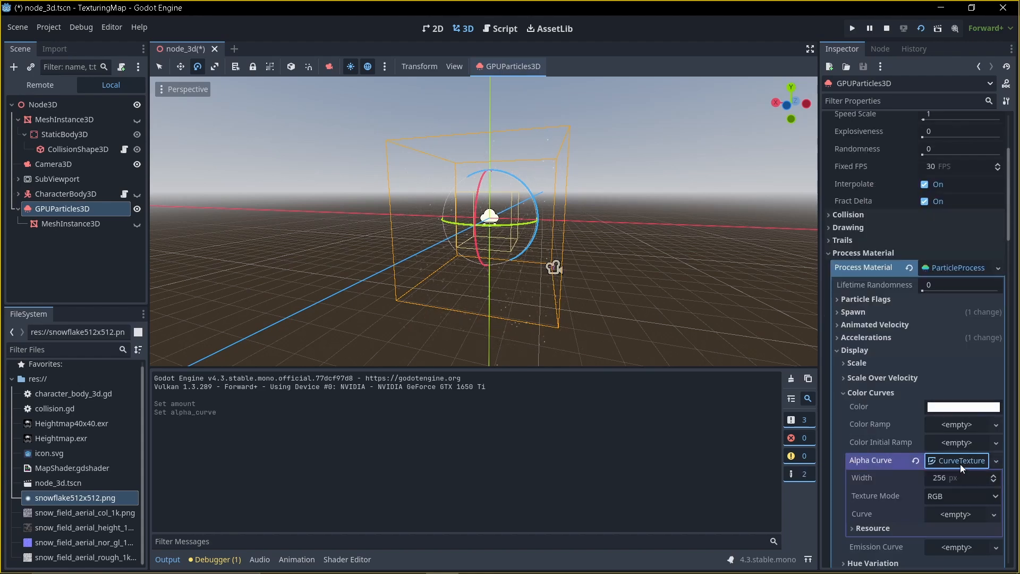
# Create a new Curve inside the Alpha Curve's CurveTexture and open its curve editor
pyautogui.scroll(-2, 956, 458)
pyautogui.click(957, 459)
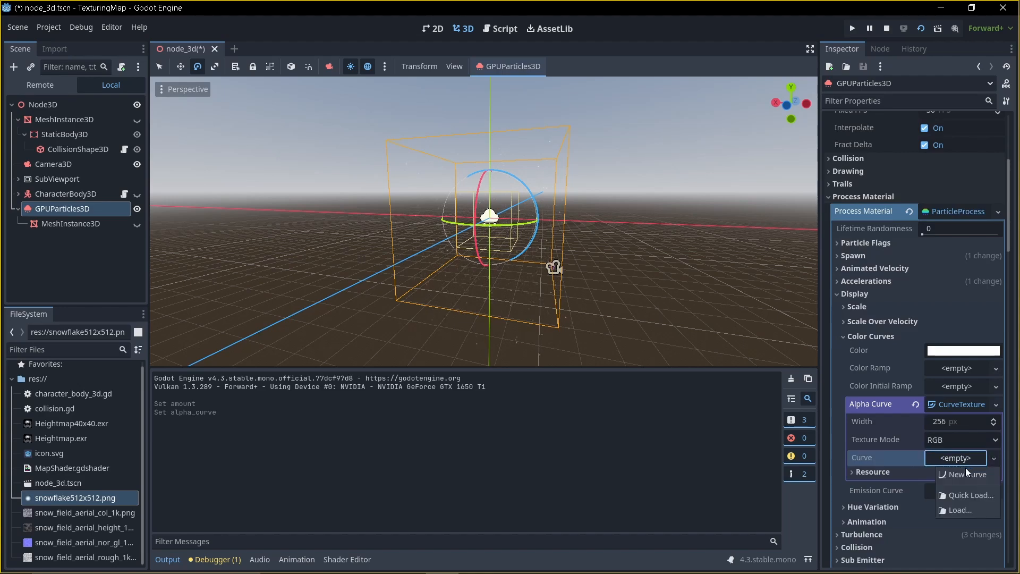
pyautogui.click(962, 475)
pyautogui.click(950, 462)
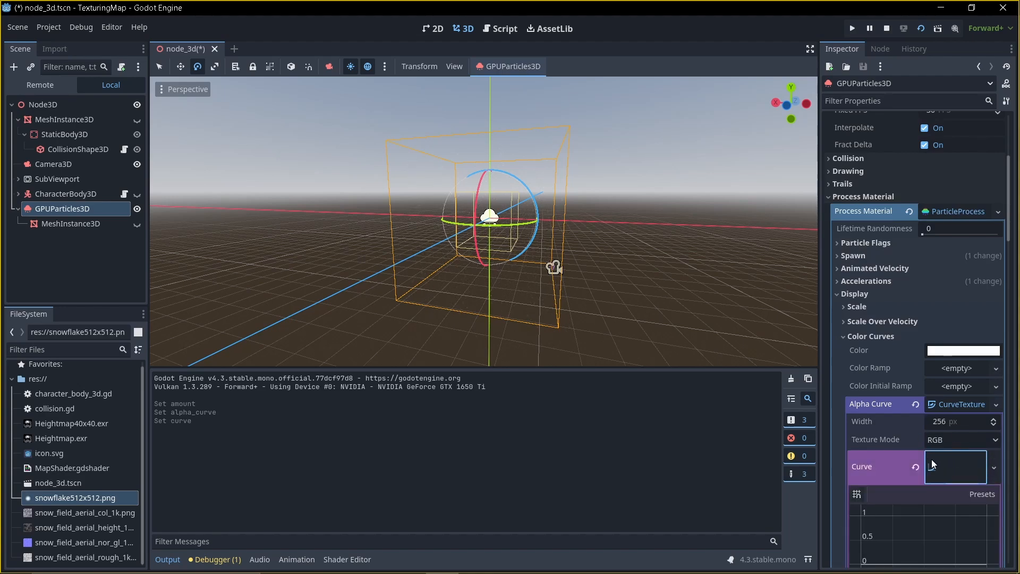
# Shape the alpha curve with three points: 0 near the start, a peak of 1 around the middle and 0 near the end
pyautogui.scroll(3, 534, 259)
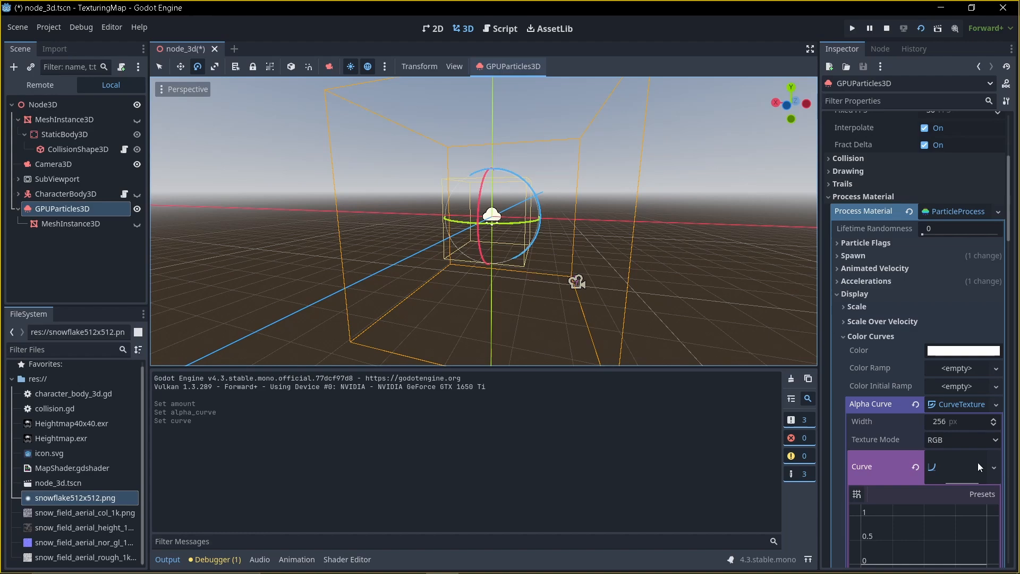
pyautogui.scroll(-2, 899, 439)
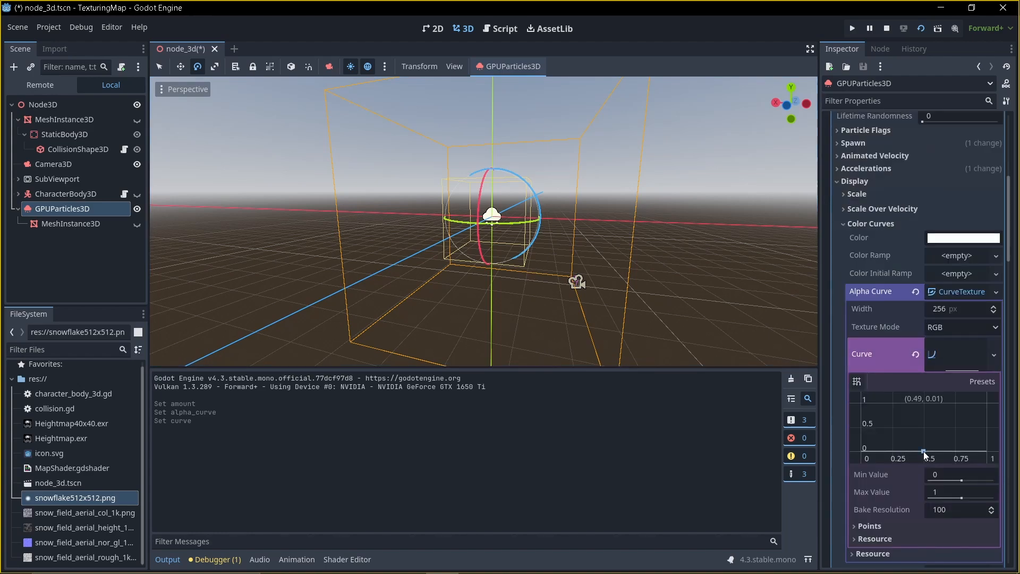
pyautogui.moveTo(924, 451); pyautogui.dragTo(881, 451)
pyautogui.moveTo(975, 404); pyautogui.dragTo(972, 455)
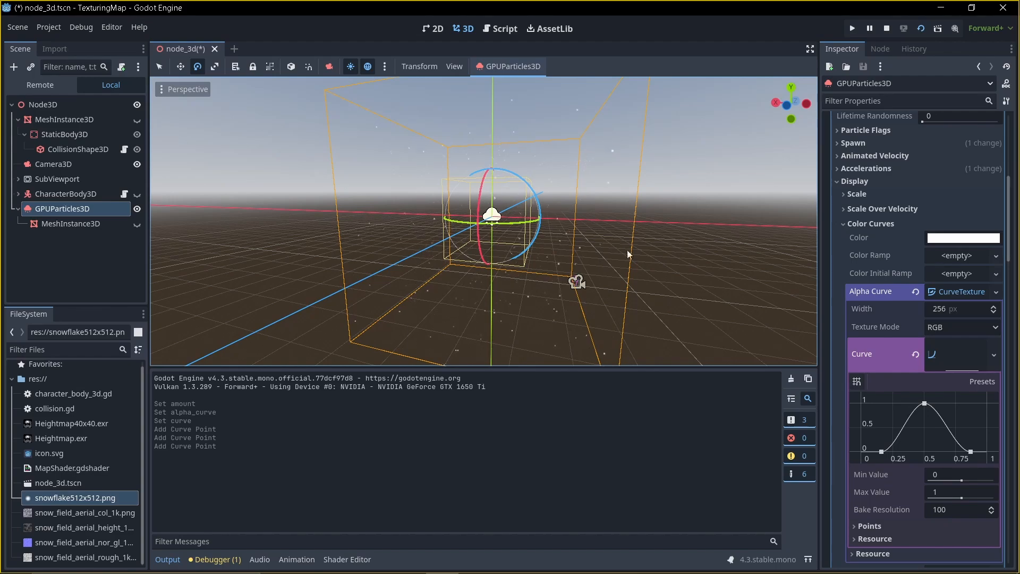
# Inspect the fading of the snowflakes from a higher angle in the viewport and run the current scene again
pyautogui.keyDown('shift'); pyautogui.moveTo(606, 208); pyautogui.dragTo(589, 298, button='middle'); pyautogui.keyUp('shift')
pyautogui.scroll(4, 589, 298)
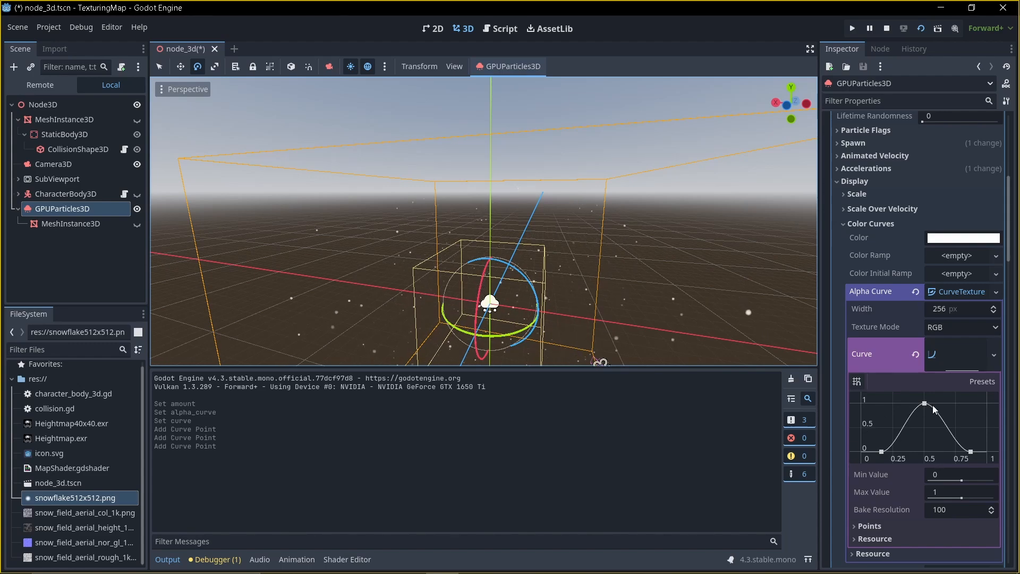
pyautogui.press('F6')
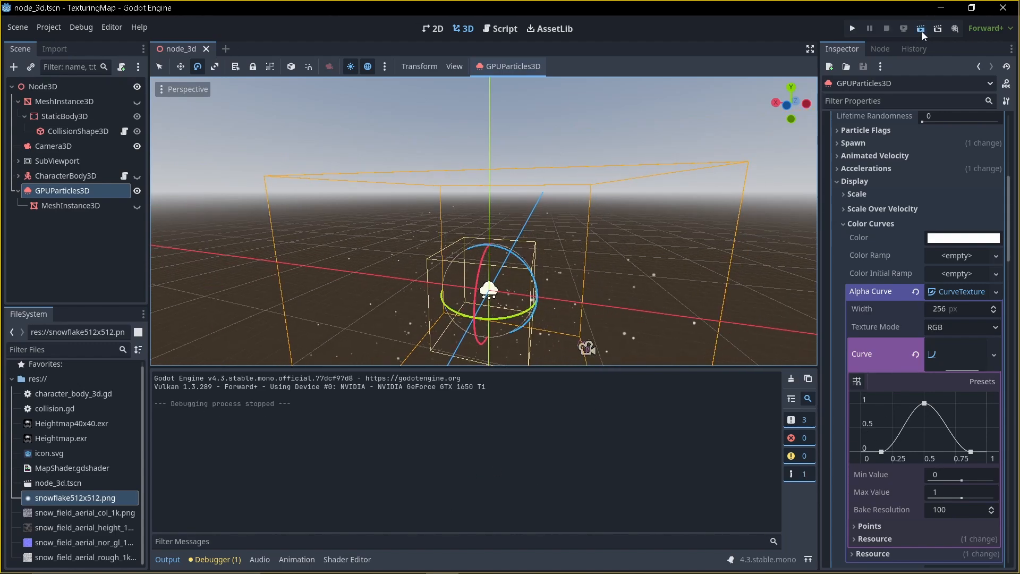